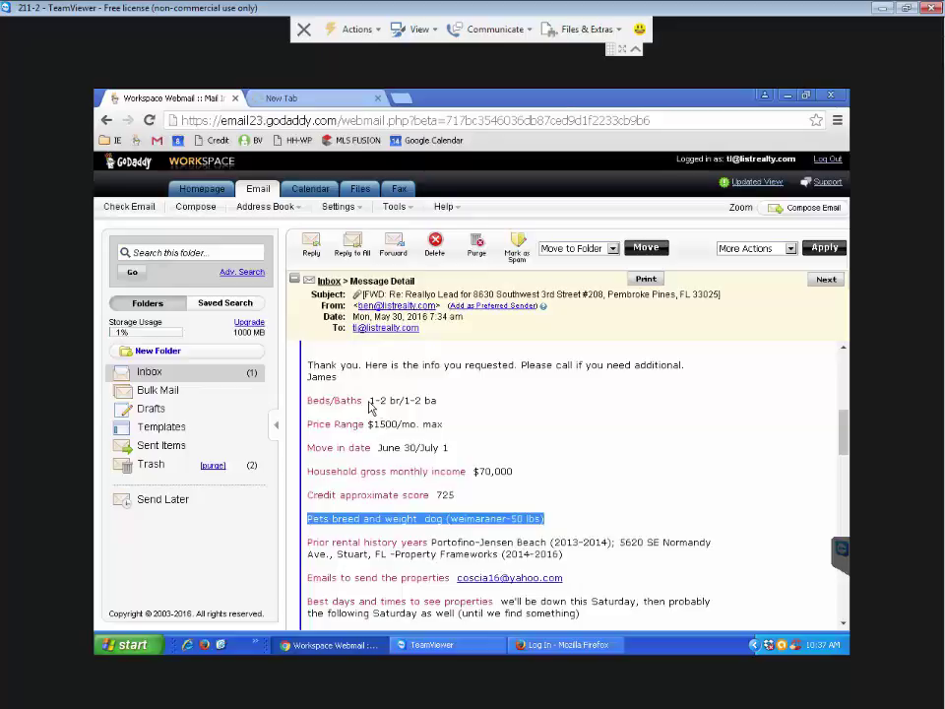
Highlight the client's beds and baths need, the $1500/mo. max price and the 50 lbs dog
left_click_drag(366, 401, 396, 411)
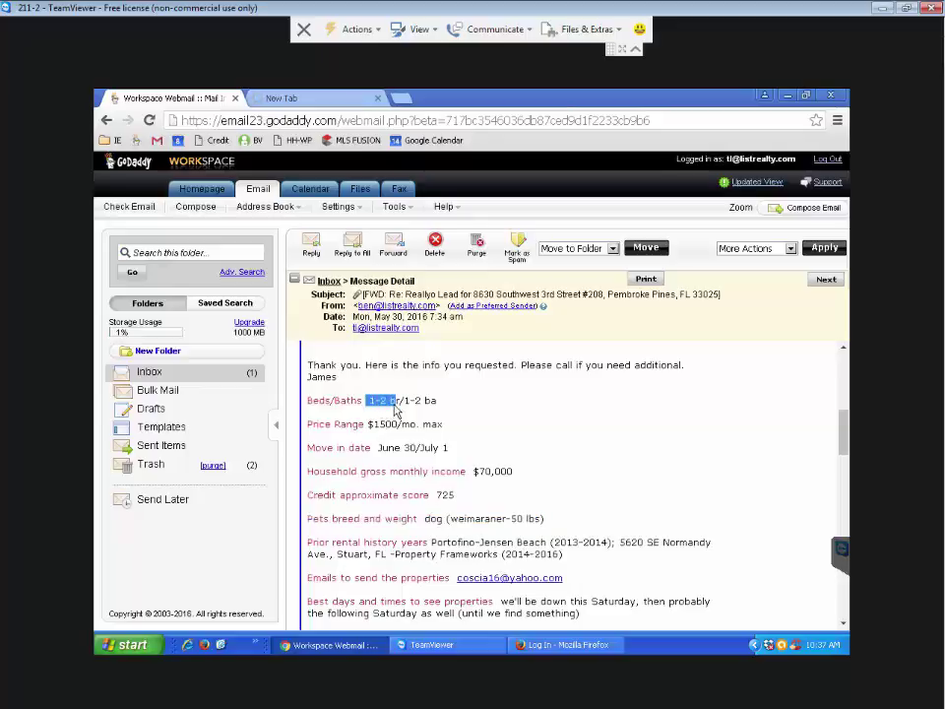
left_click(425, 414)
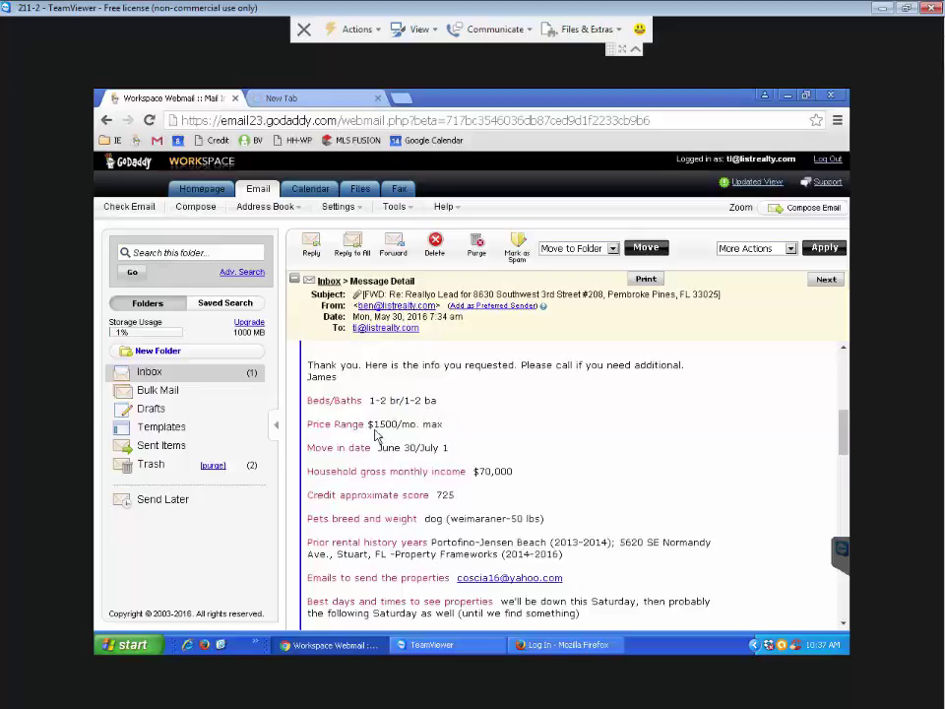
left_click_drag(374, 431, 444, 427)
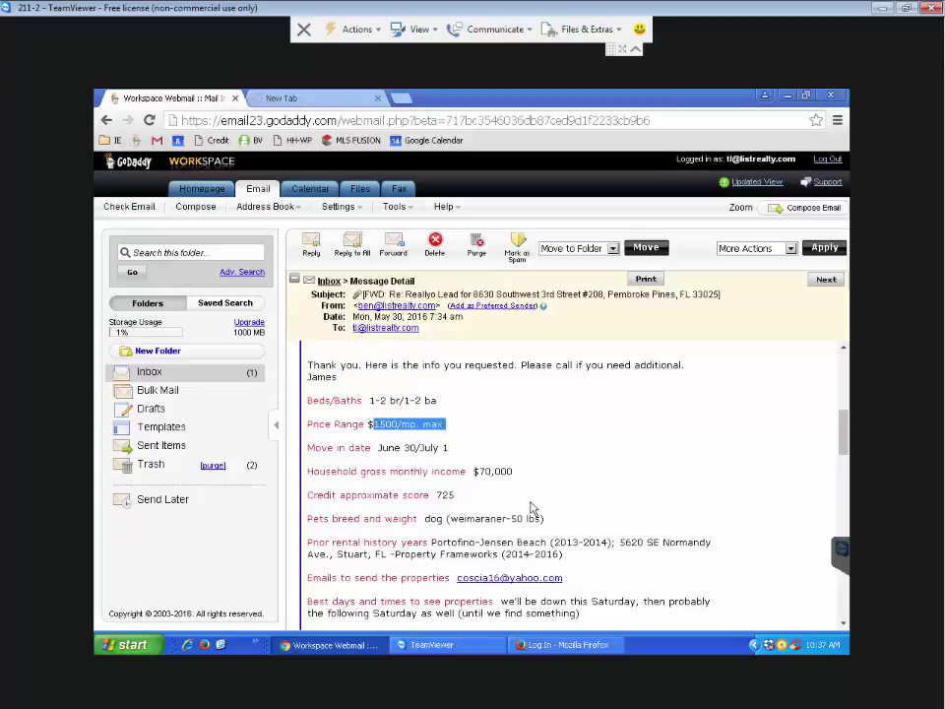
scroll(531, 510, "down", 1)
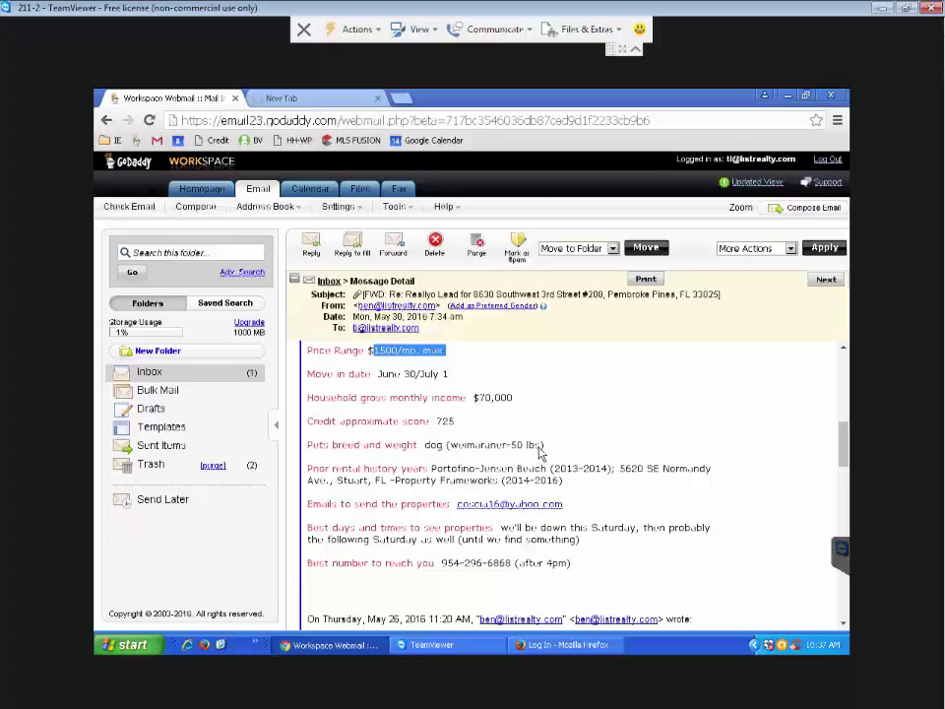
left_click_drag(539, 446, 511, 449)
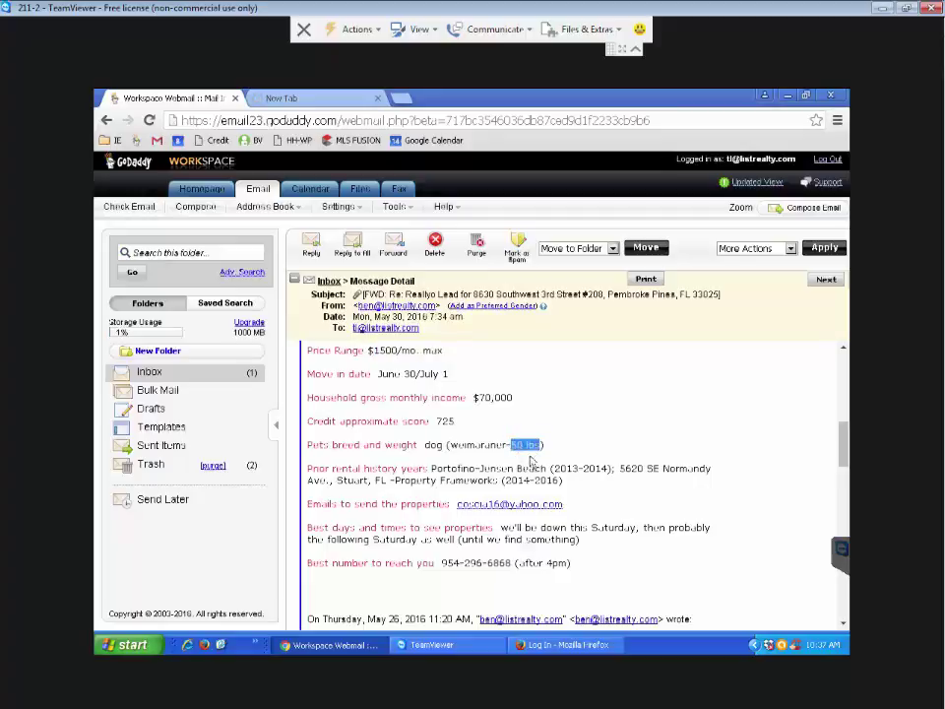
scroll(561, 474, "up", 1)
scroll(561, 474, "up", 1)
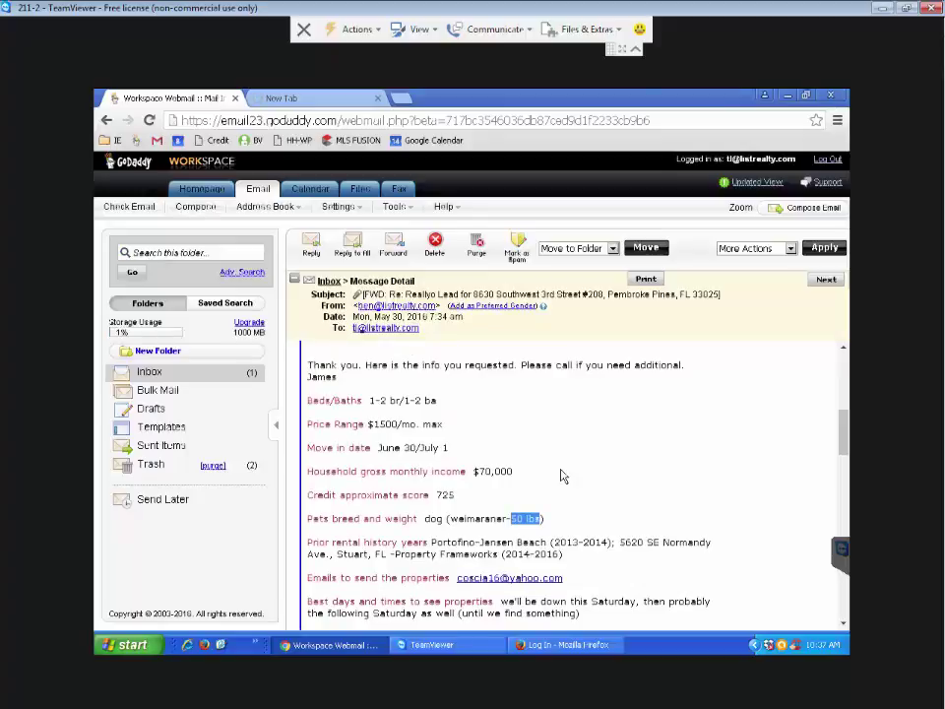
Sign in to Fusion MLS through the Miami Gateway with the agent's login ID and password
left_click(331, 99)
left_click(357, 141)
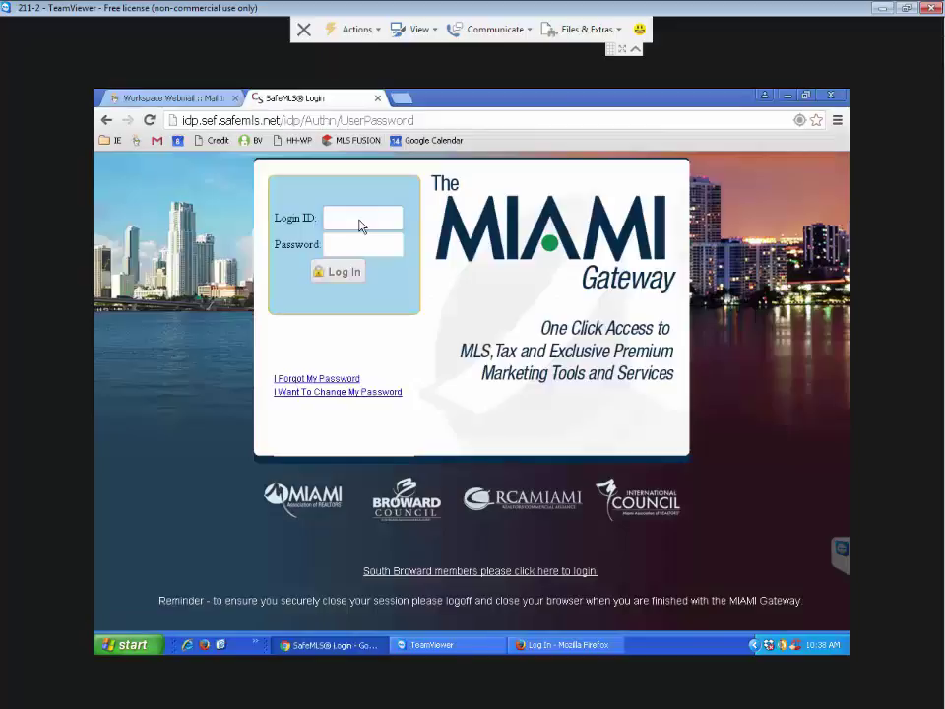
left_click(360, 223)
type("c")
type("w")
type("121")
type("314")
left_click(382, 246)
type("***")
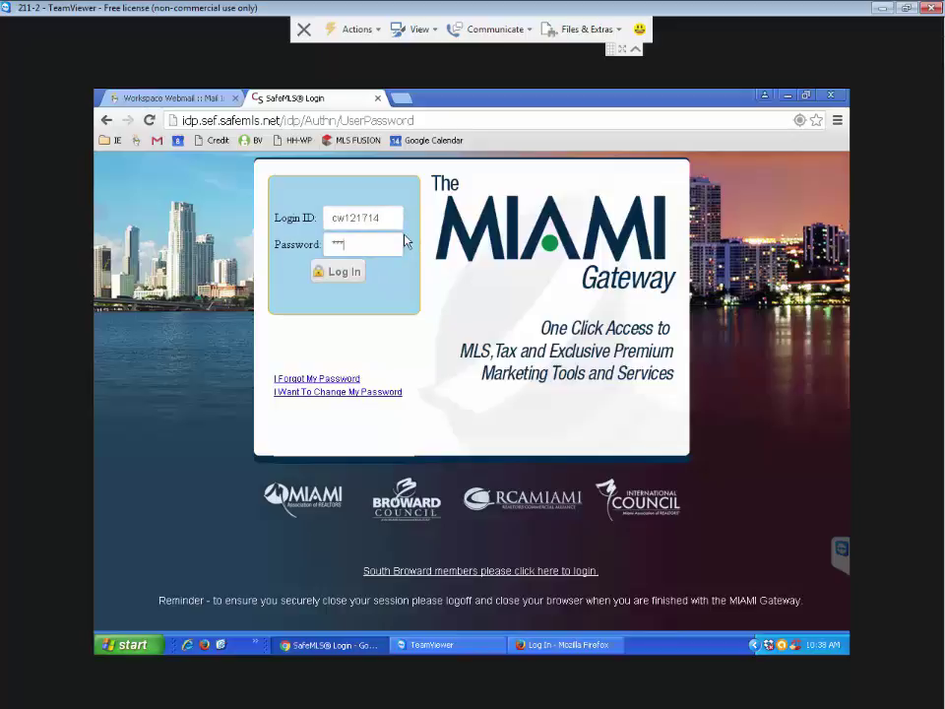
type("*****")
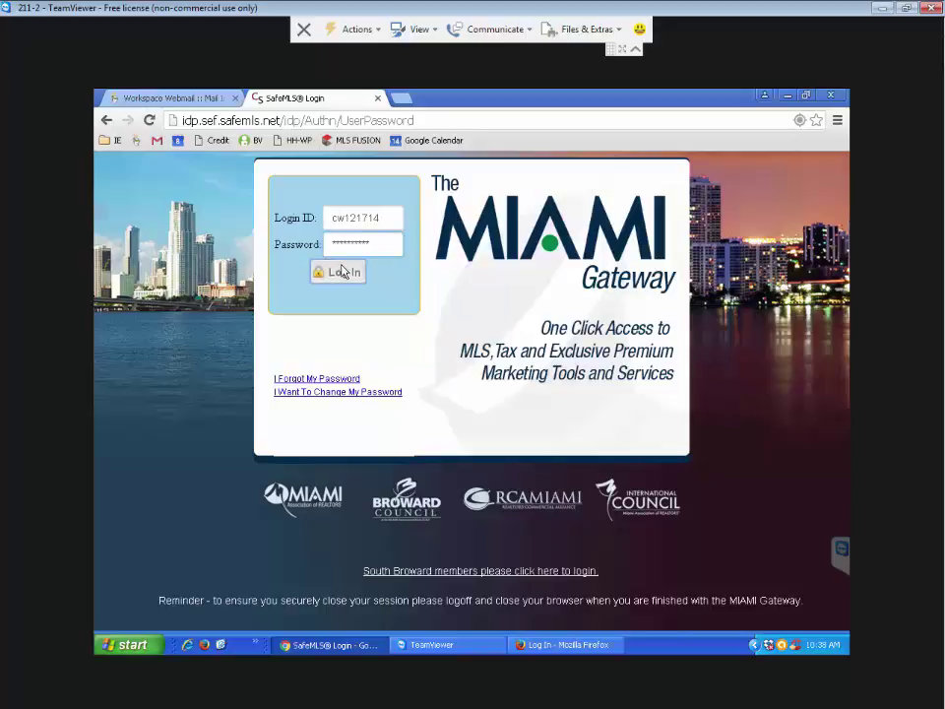
left_click(331, 271)
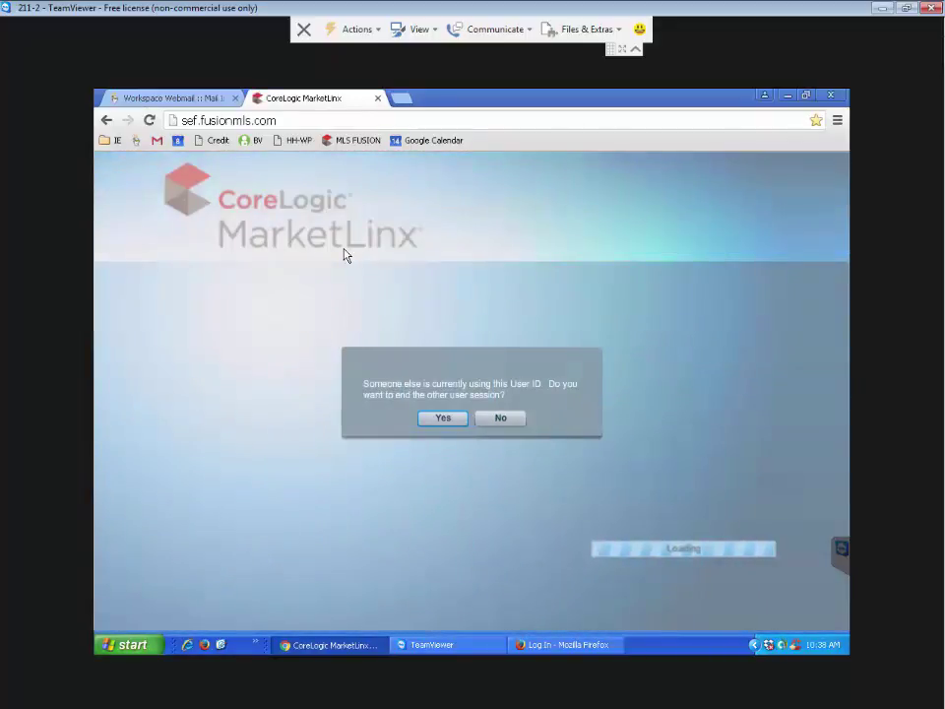
End the other user session and bring up the saved Residential Rental (RNT) searches
left_click(458, 421)
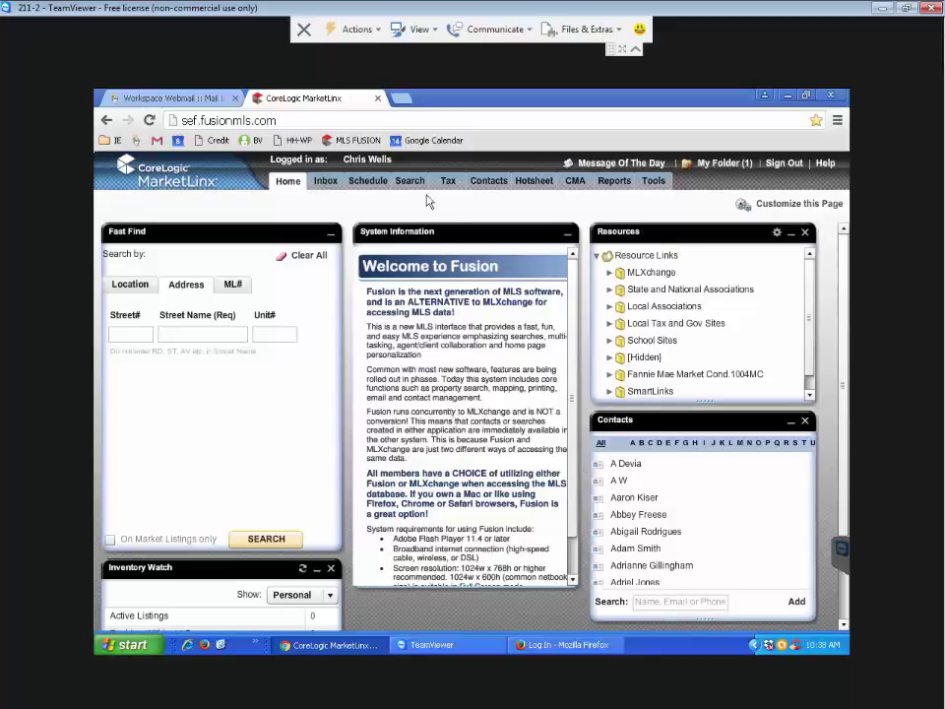
mouse_move(411, 185)
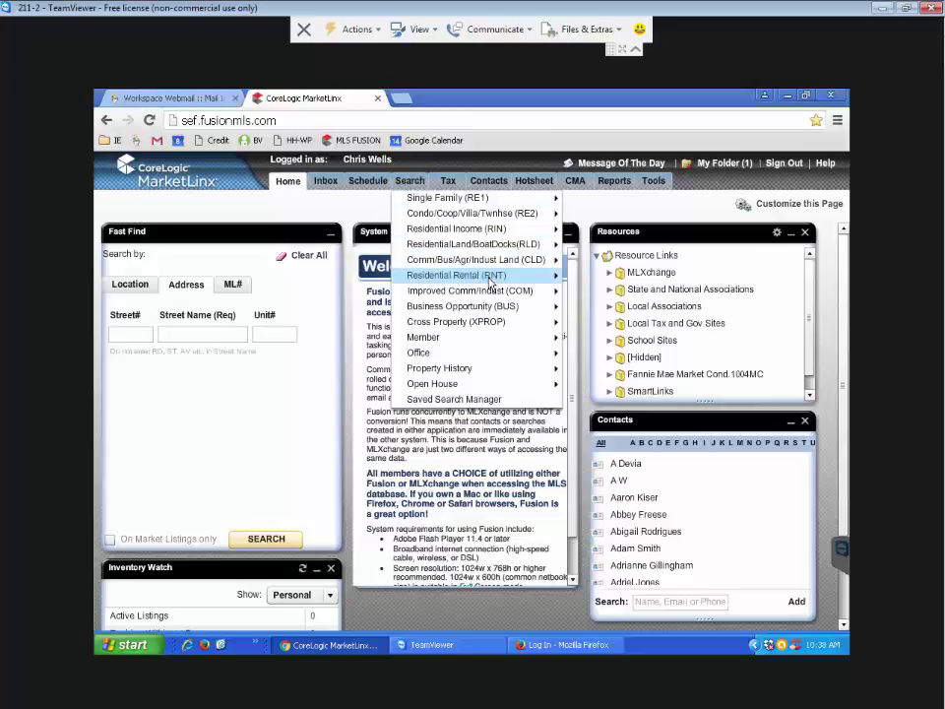
mouse_move(489, 281)
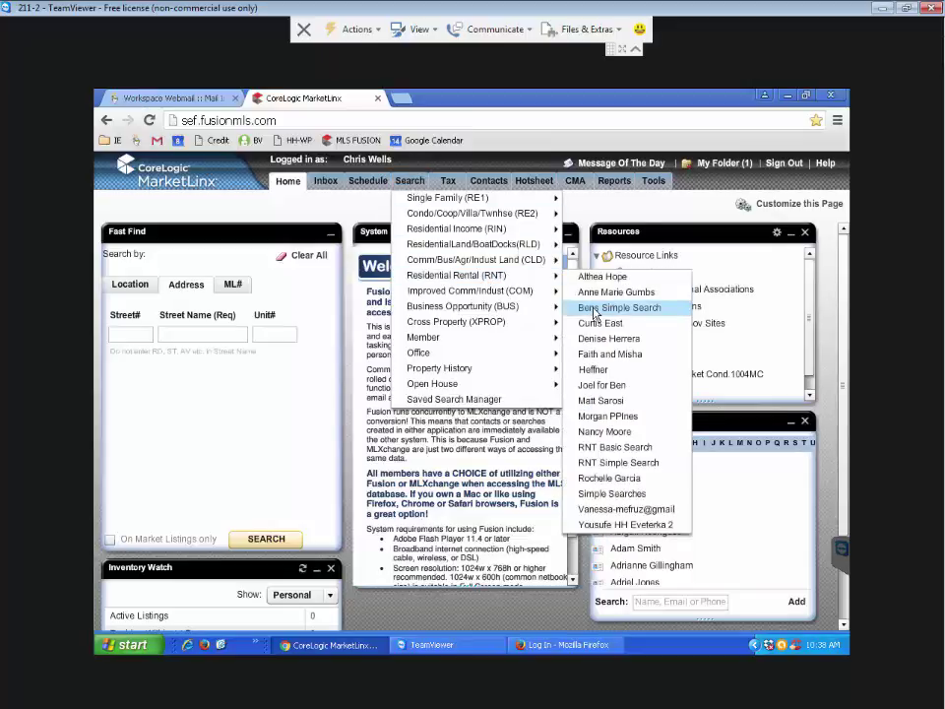
Load the saved Bens Simple Search for residential rentals
left_click(594, 311)
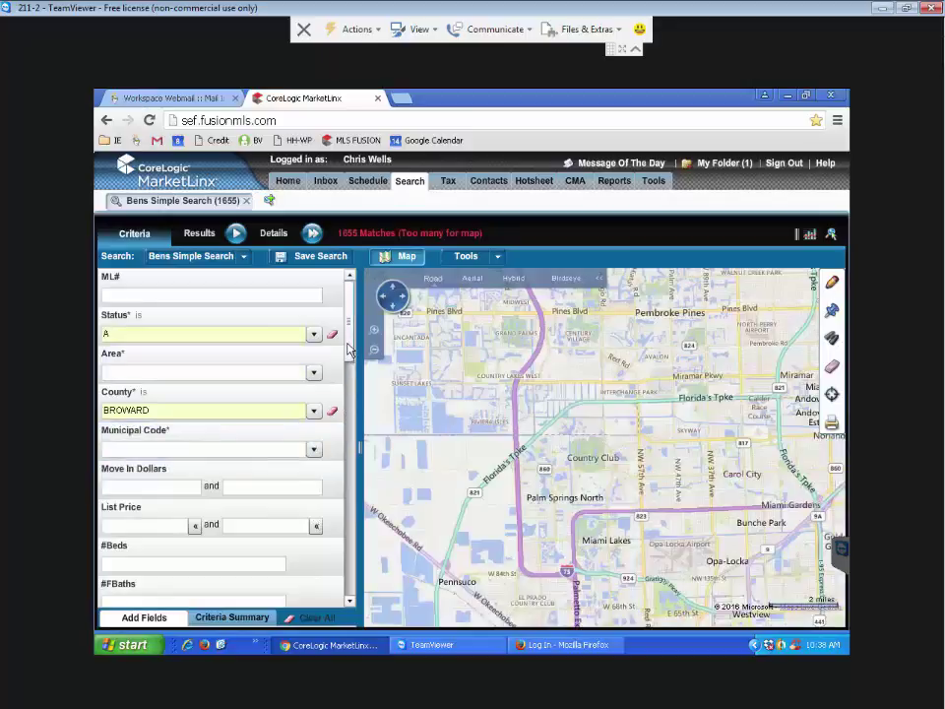
scroll(350, 372, "down", 1)
scroll(351, 372, "down", 3)
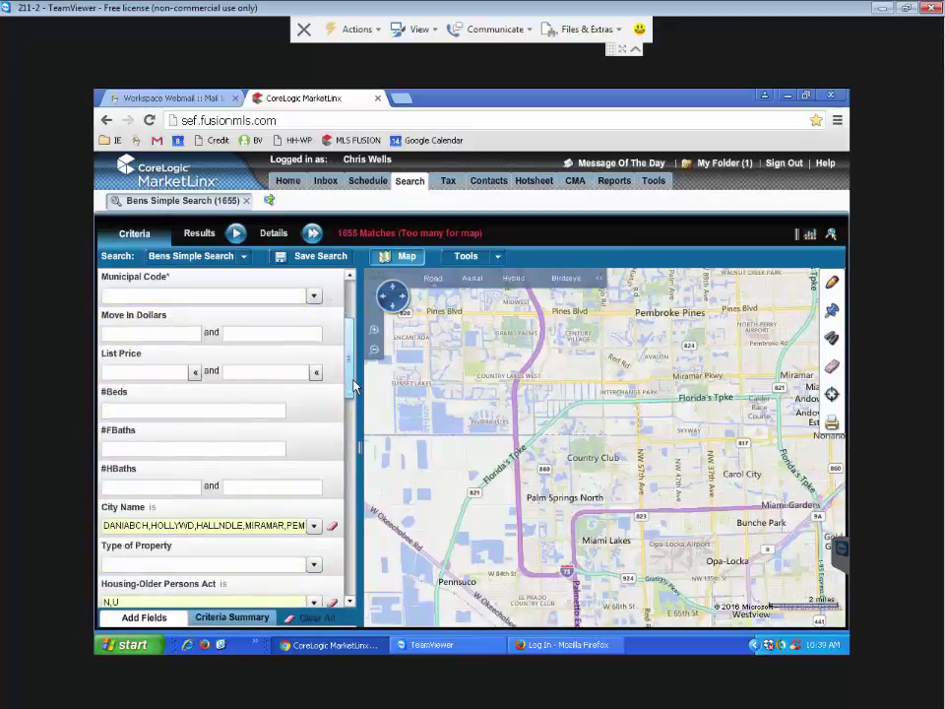
scroll(354, 377, "up", 1)
Require at least 1 bed and 1 full bath with a 1500 maximum list price
left_click(194, 448)
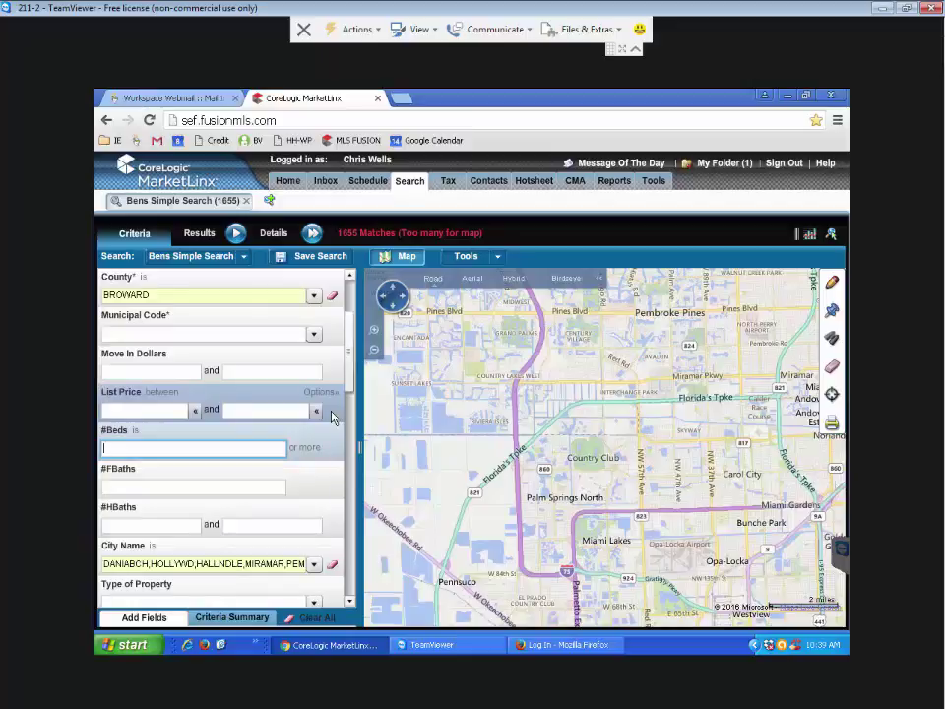
type("1")
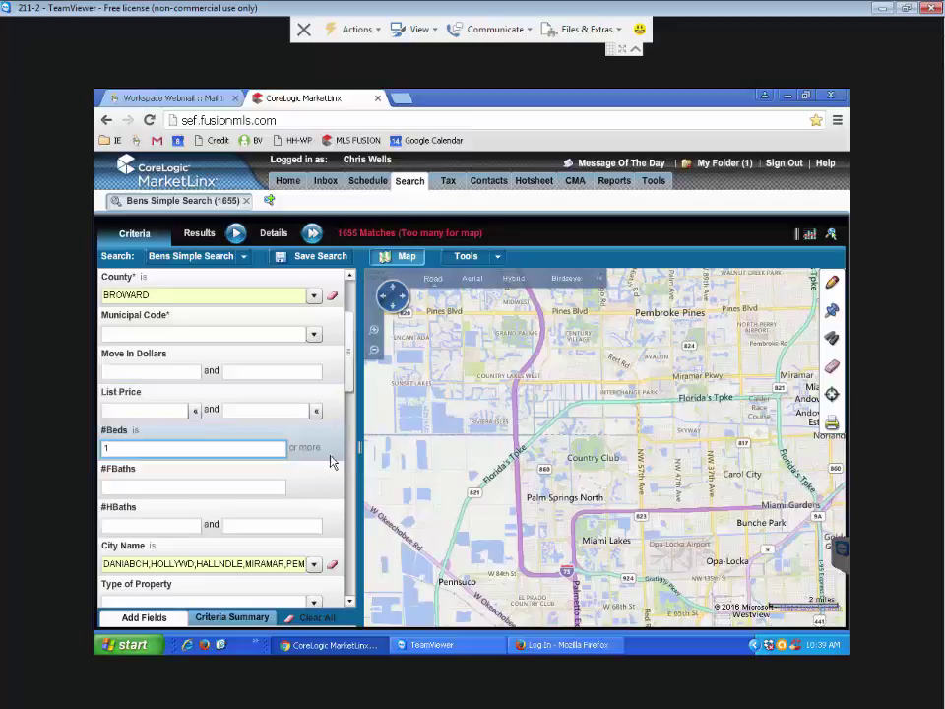
left_click(159, 485)
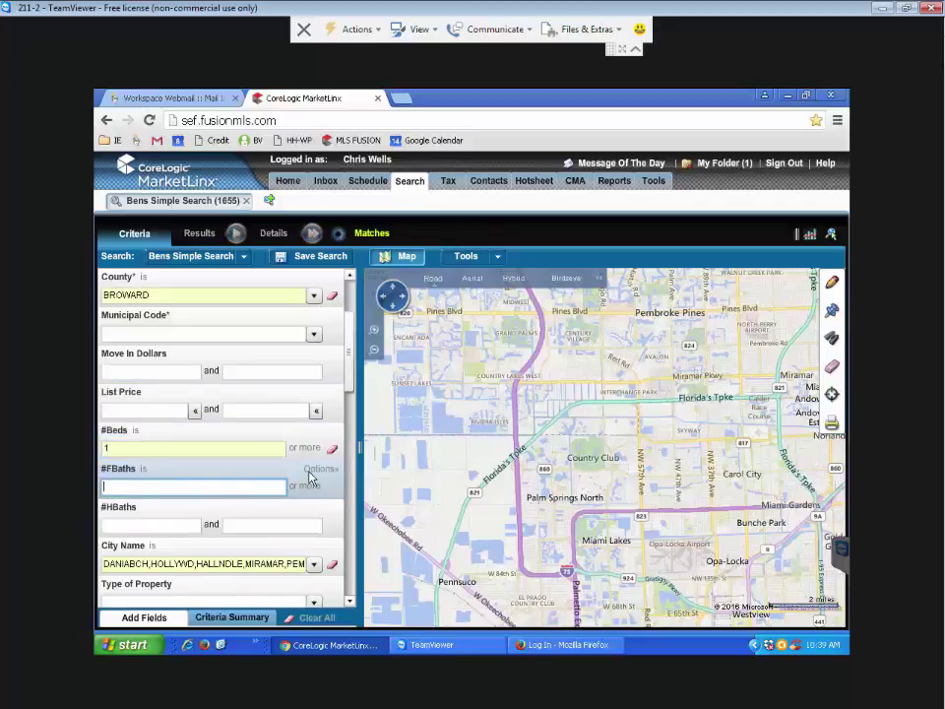
type("1")
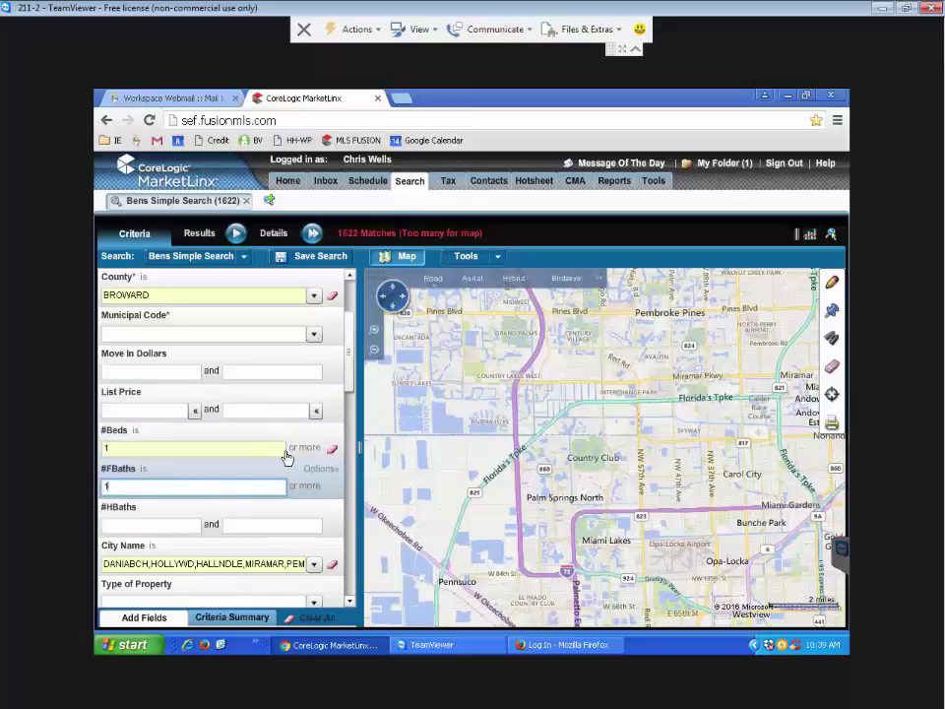
left_click(264, 412)
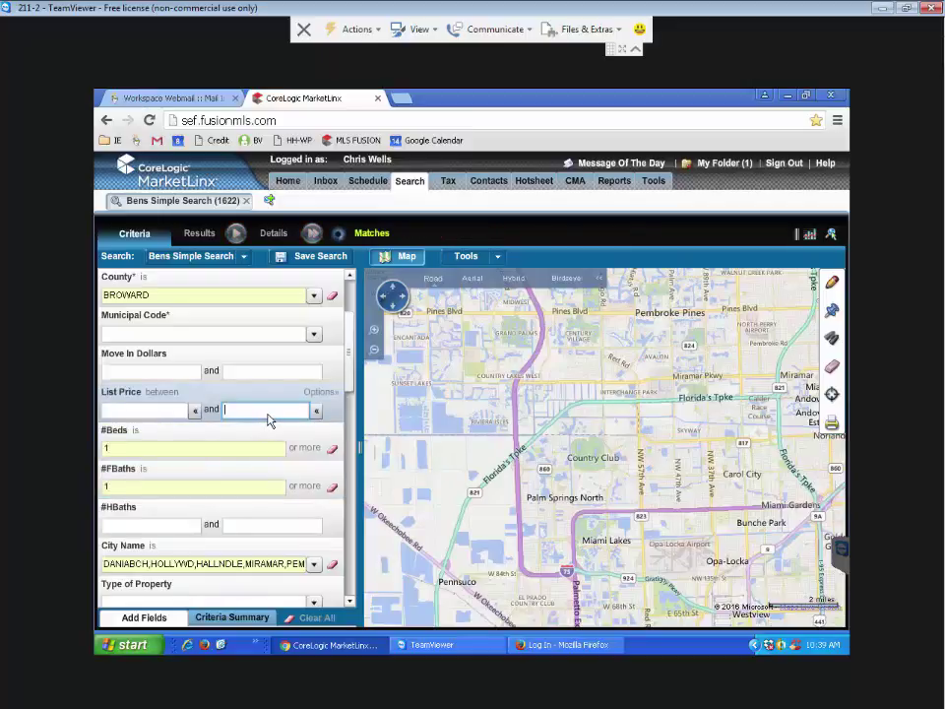
type("1500")
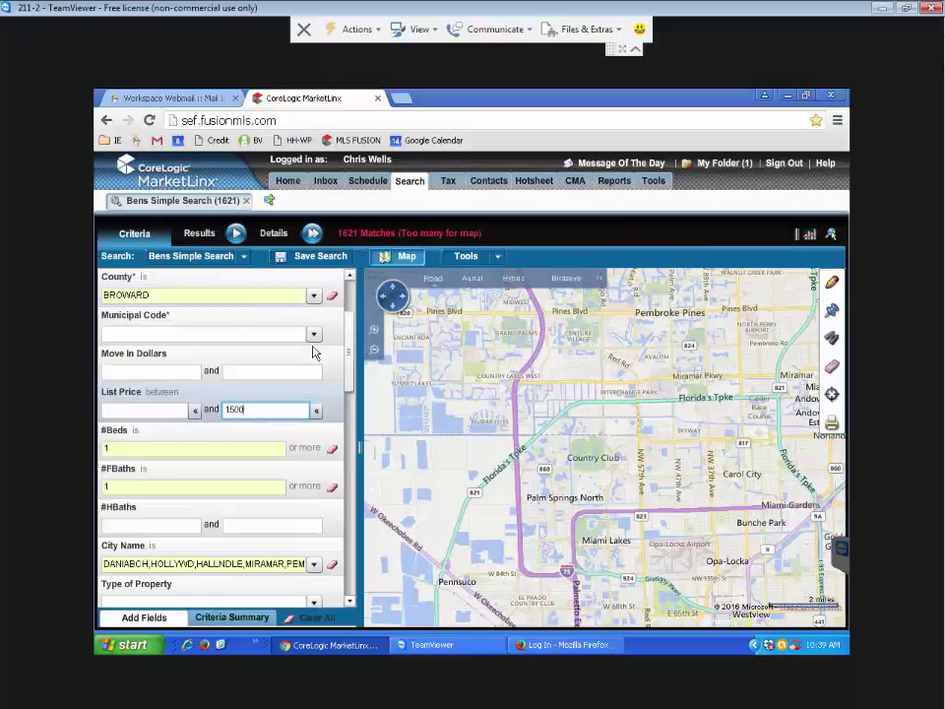
left_click(281, 371)
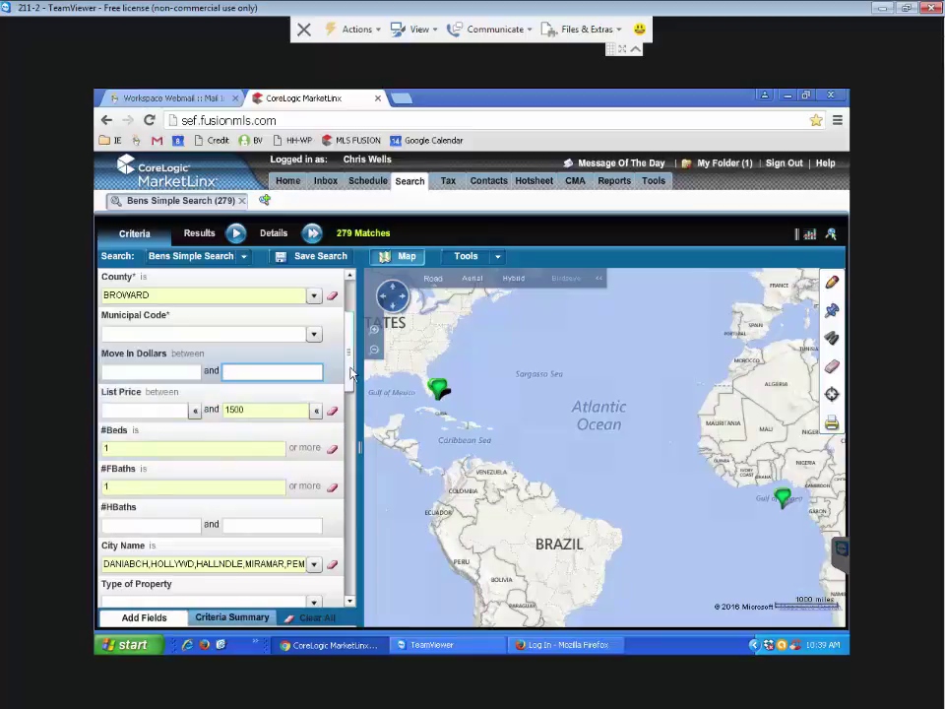
Allow Dog Ok, More Than 20 Lbs and no-pet-restriction listings in Pet Restrictions
left_click_drag(351, 375, 357, 425)
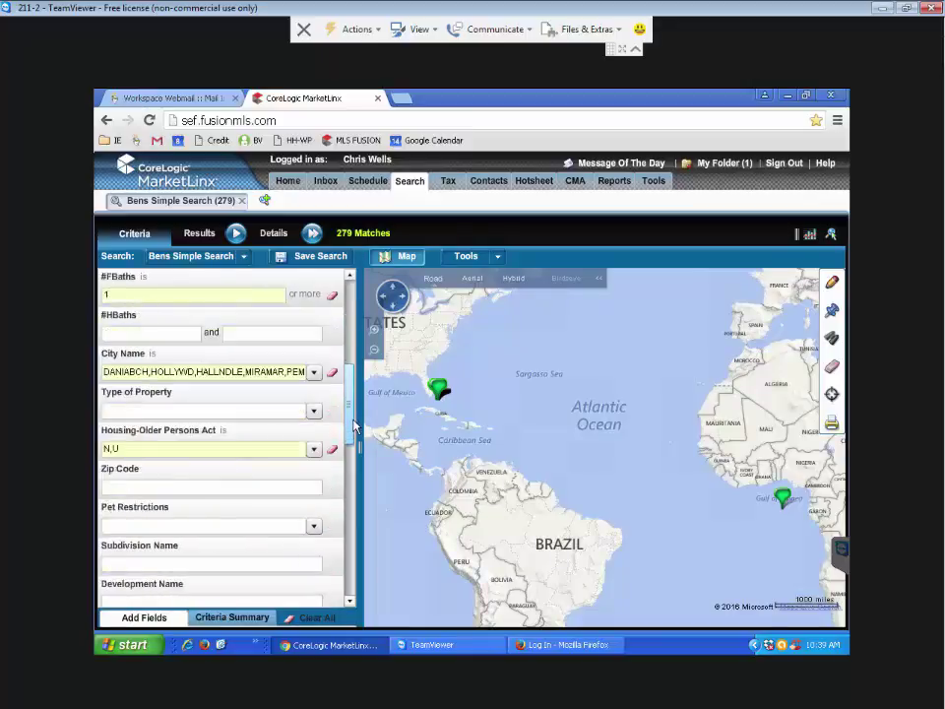
left_click(311, 526)
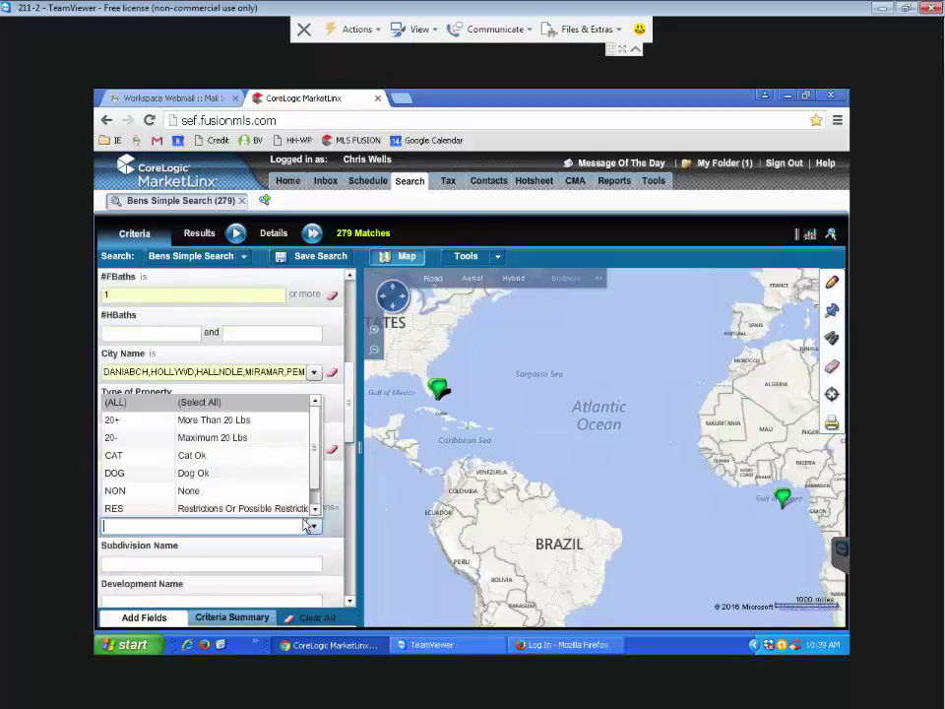
left_click(206, 477)
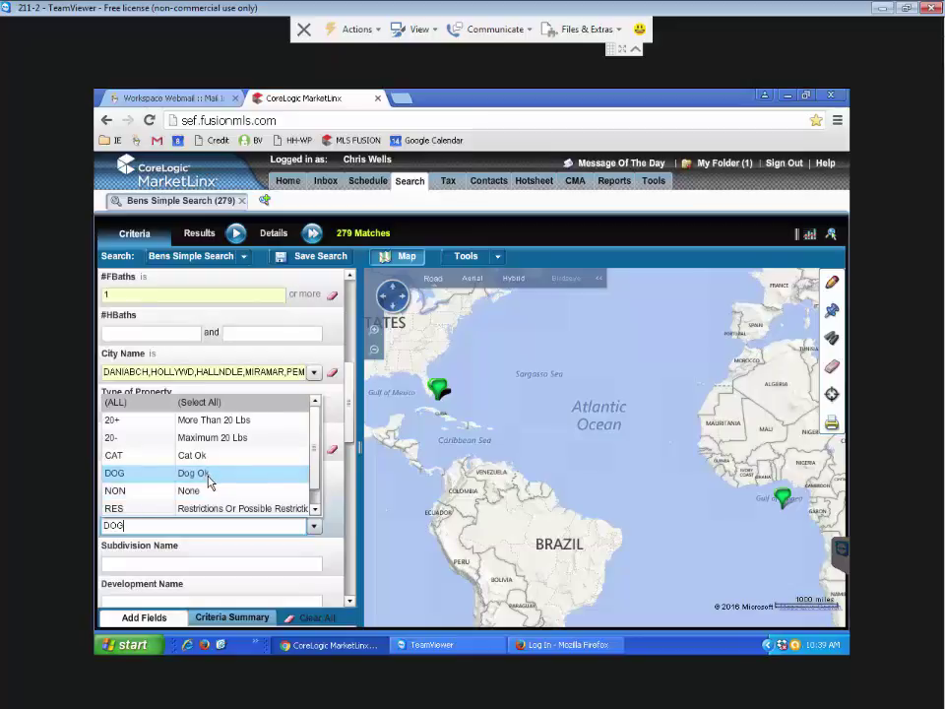
left_click(222, 426, "ctrl")
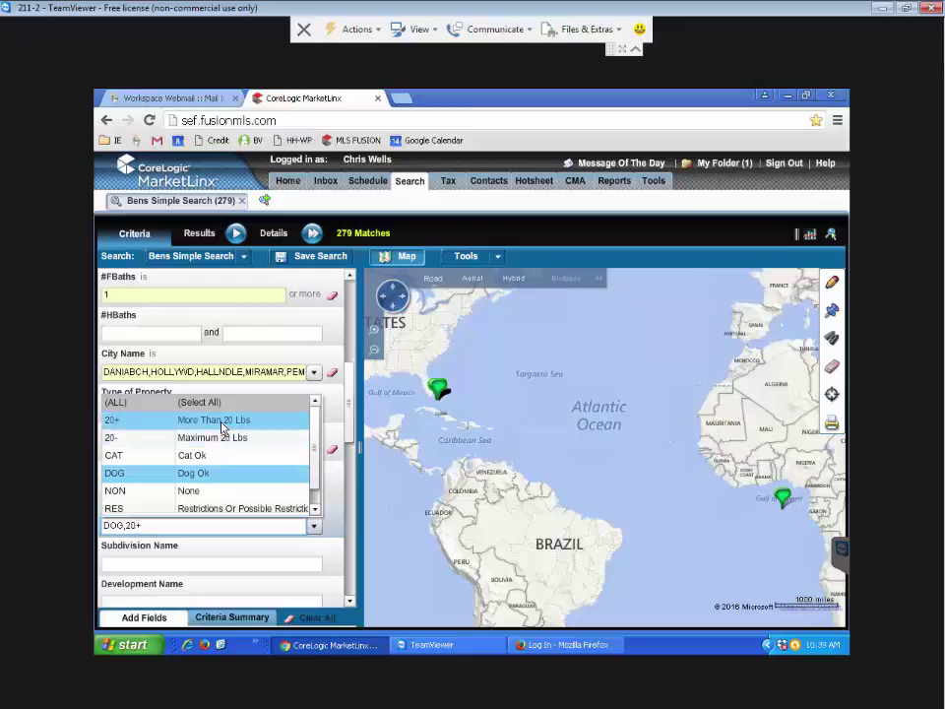
left_click(193, 495, "ctrl")
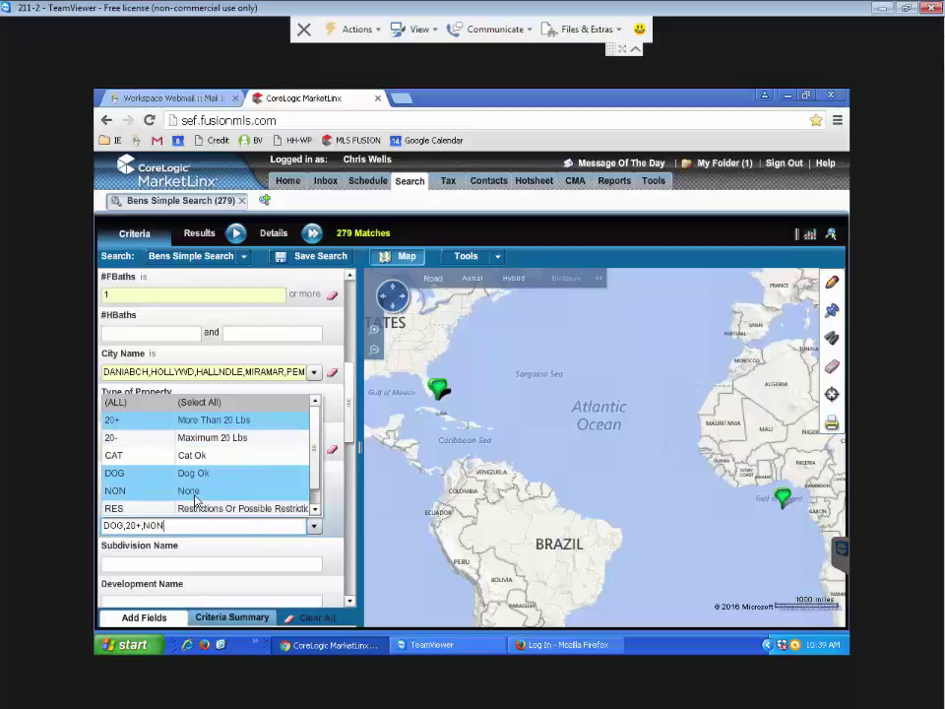
left_click(259, 336)
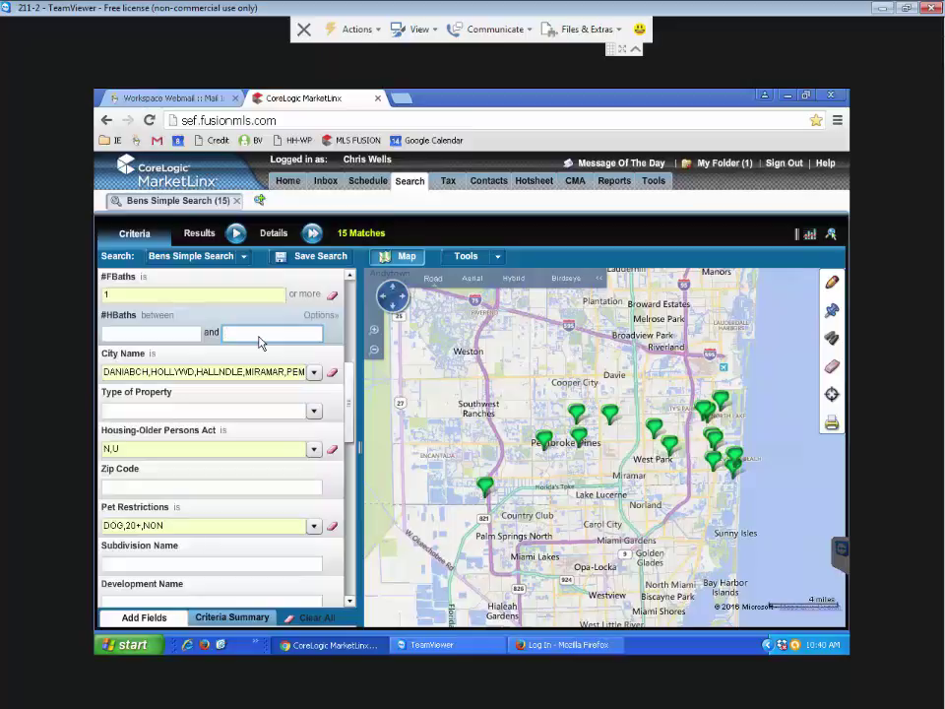
Also include restricted (RES) listings in the pet criterion, bringing matches to 61
scroll(352, 431, "down", 2)
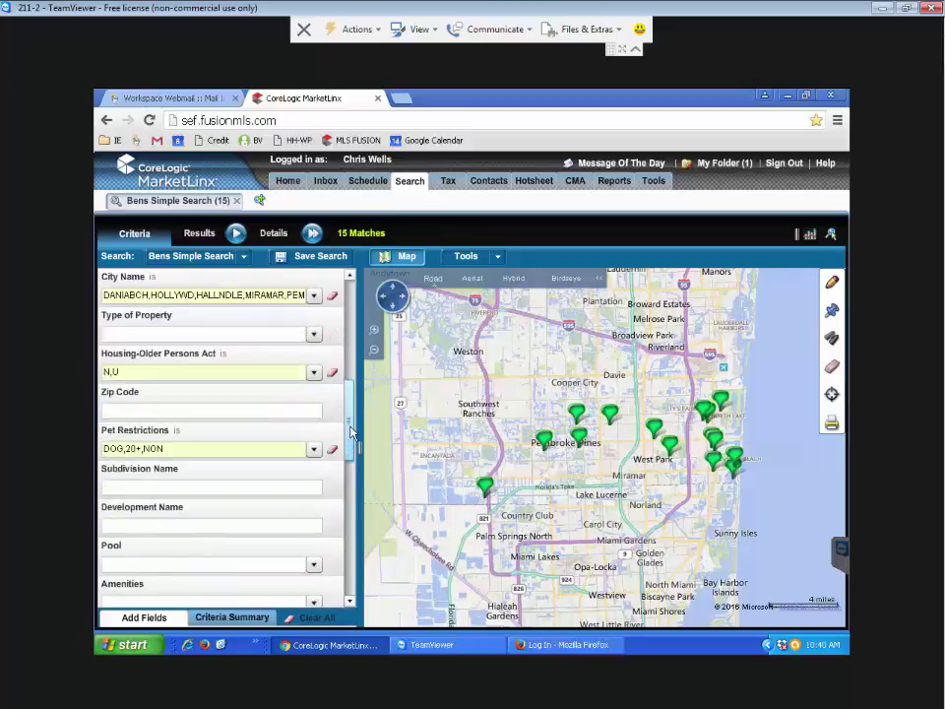
left_click(314, 450)
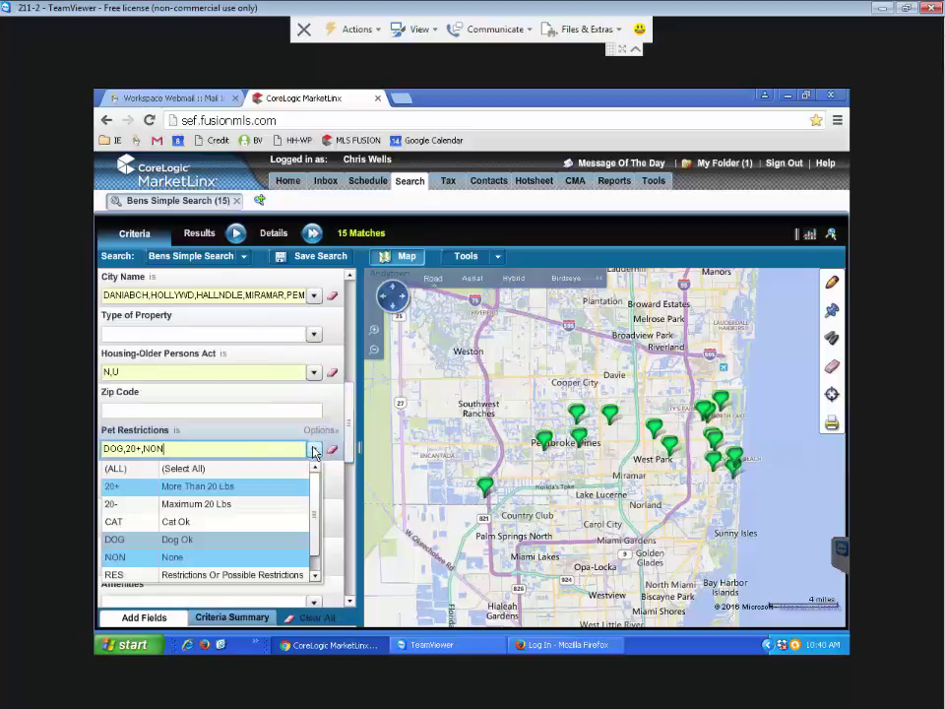
left_click(226, 576)
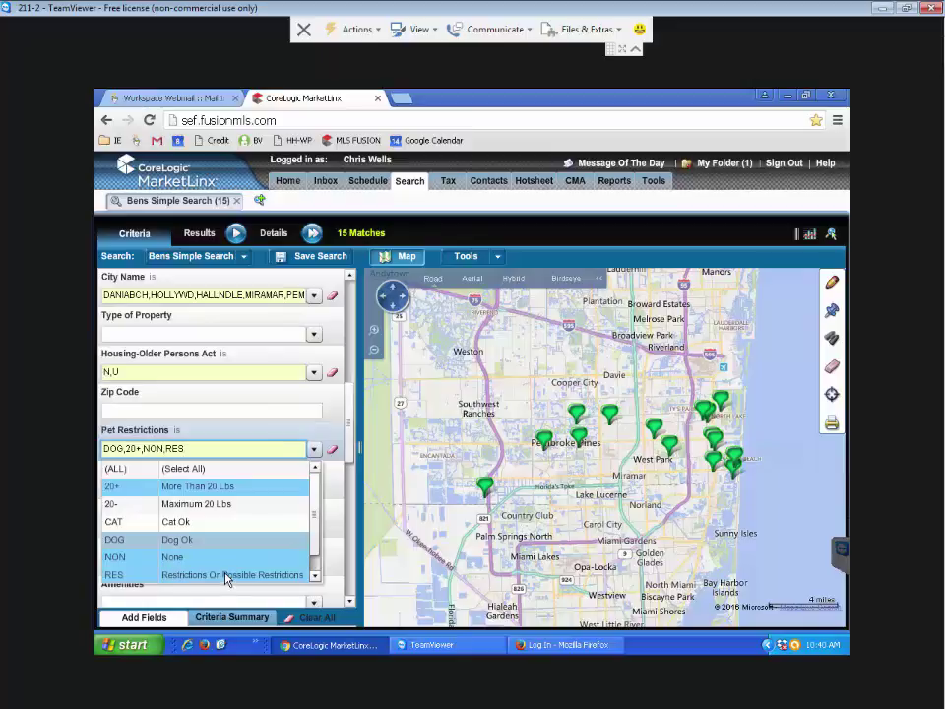
left_click(241, 419)
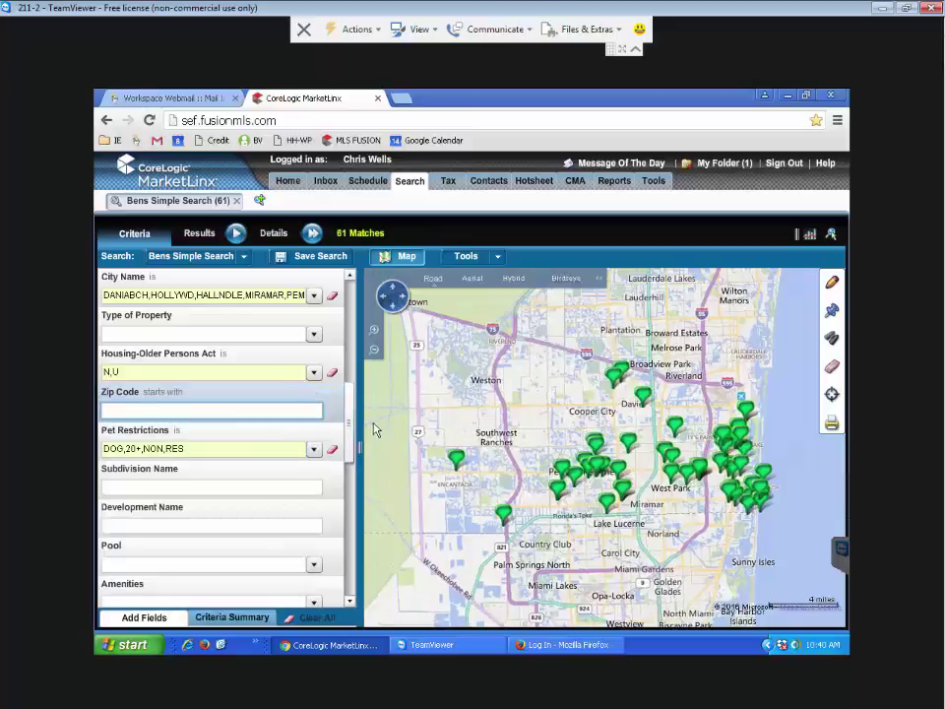
left_click_drag(350, 418, 355, 365)
Add a 1300 minimum list price so the range is 1300–1500, leaving 39 matches
left_click(139, 333)
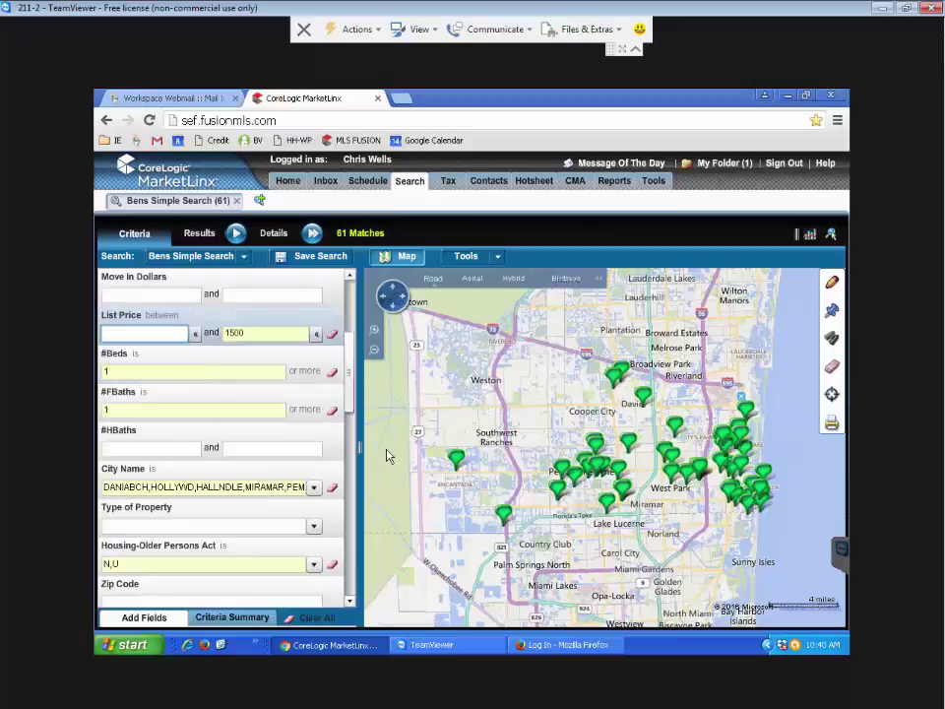
type("1300")
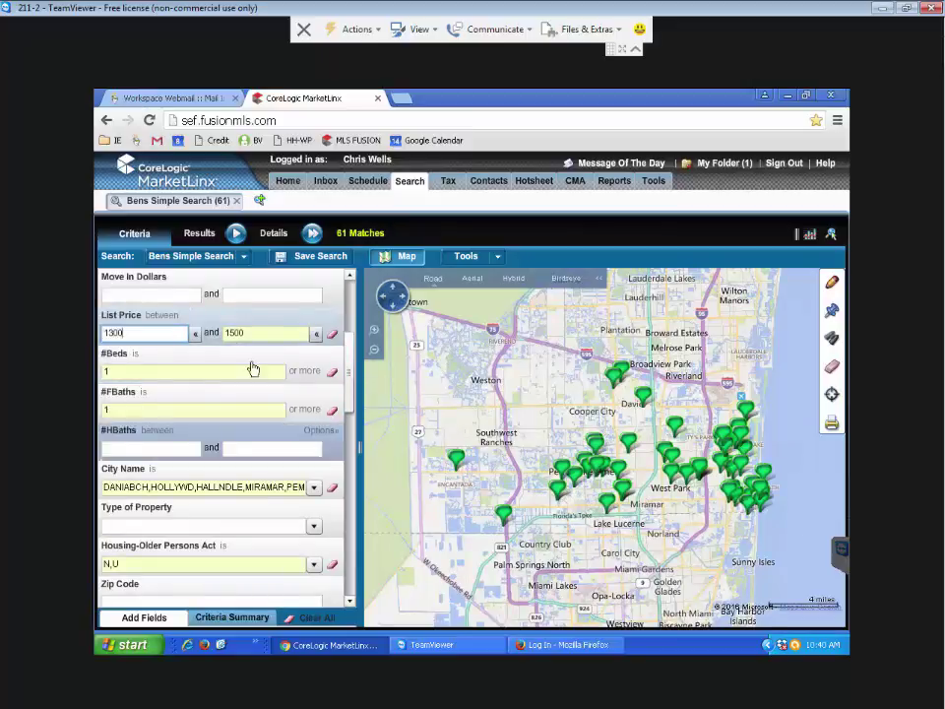
left_click(240, 298)
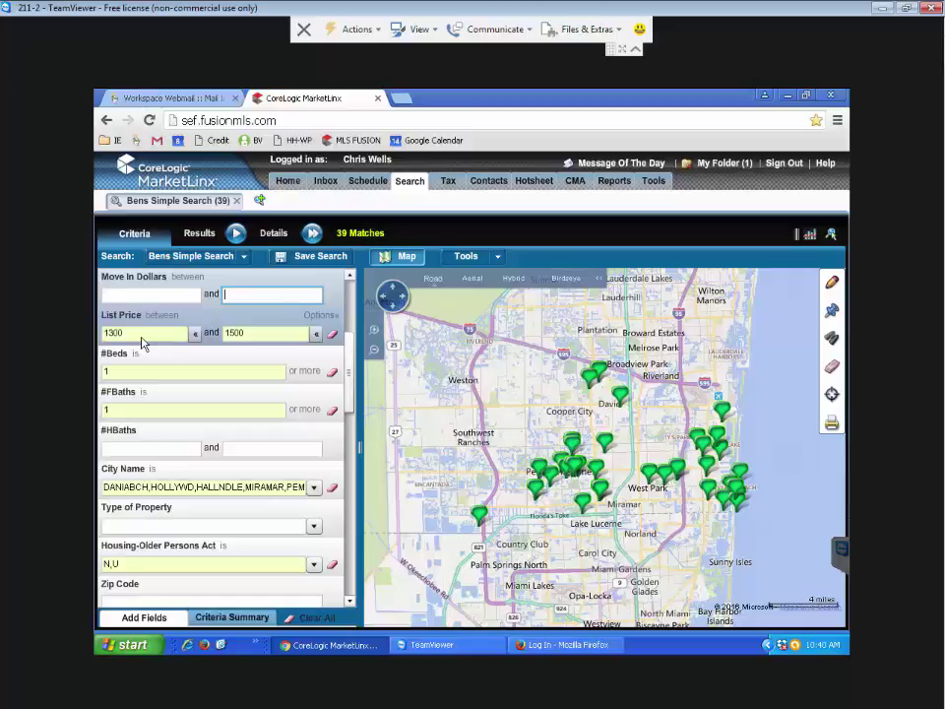
left_click(122, 372)
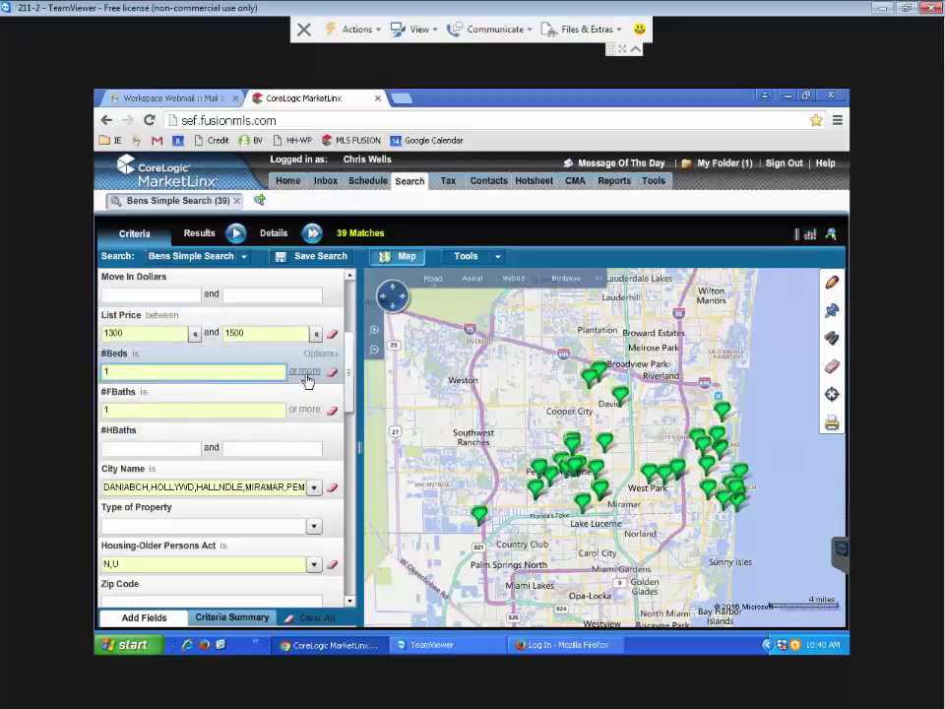
Change #Beds to 'between' 1 and 2 bedrooms
left_click(307, 379)
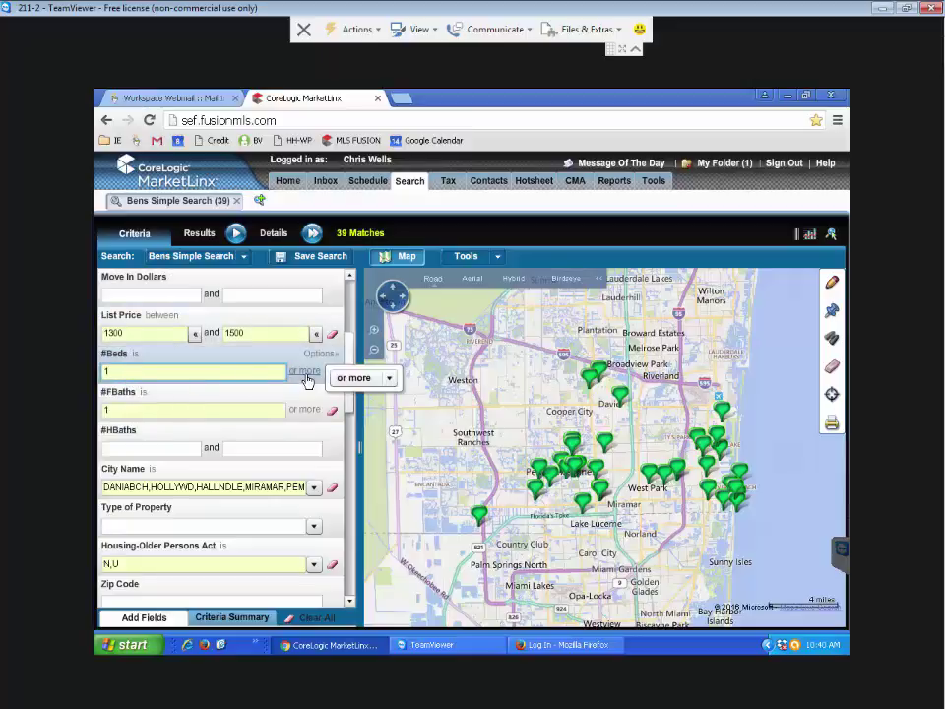
left_click(389, 380)
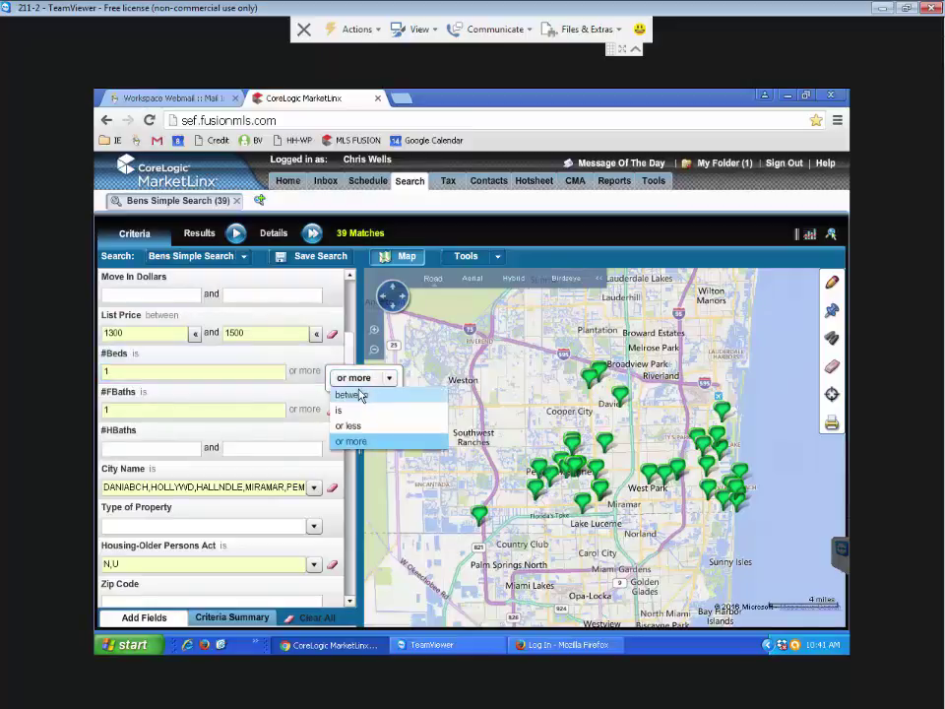
left_click(361, 395)
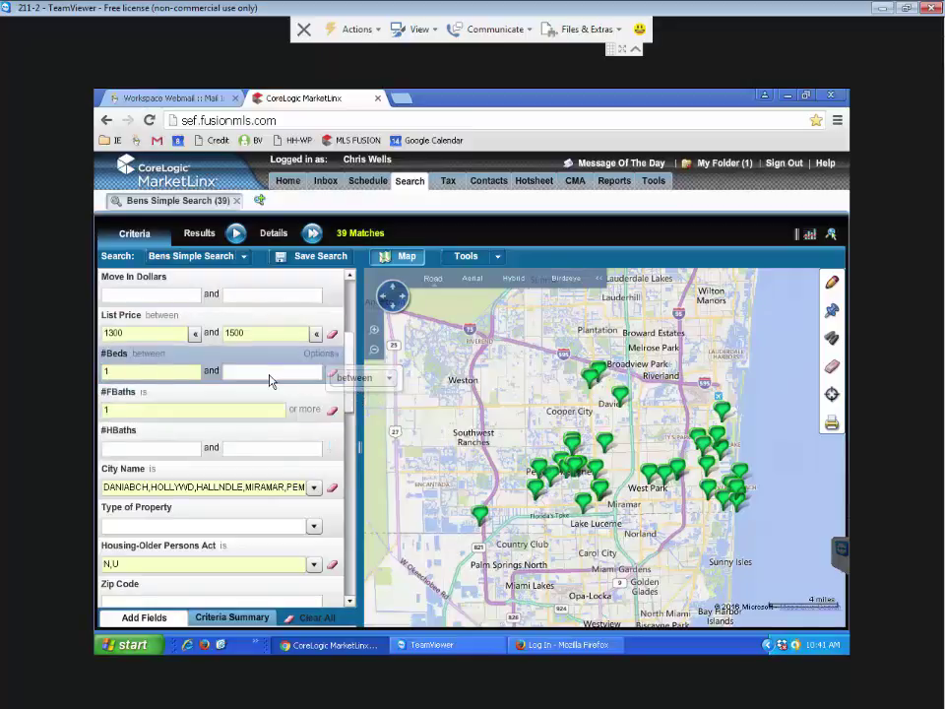
left_click(272, 381)
type("2")
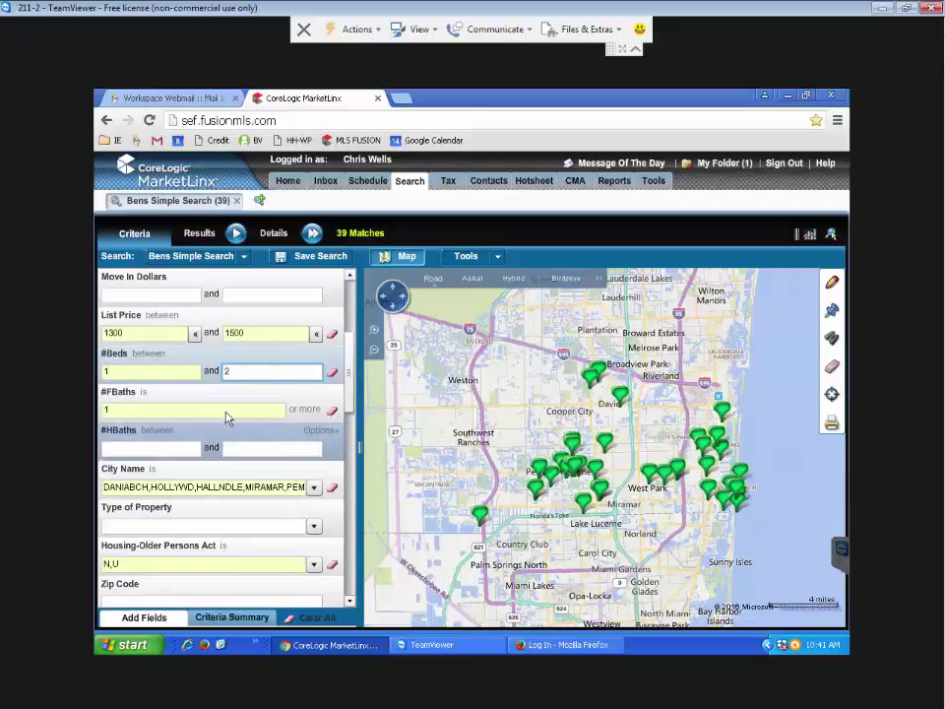
left_click(300, 413)
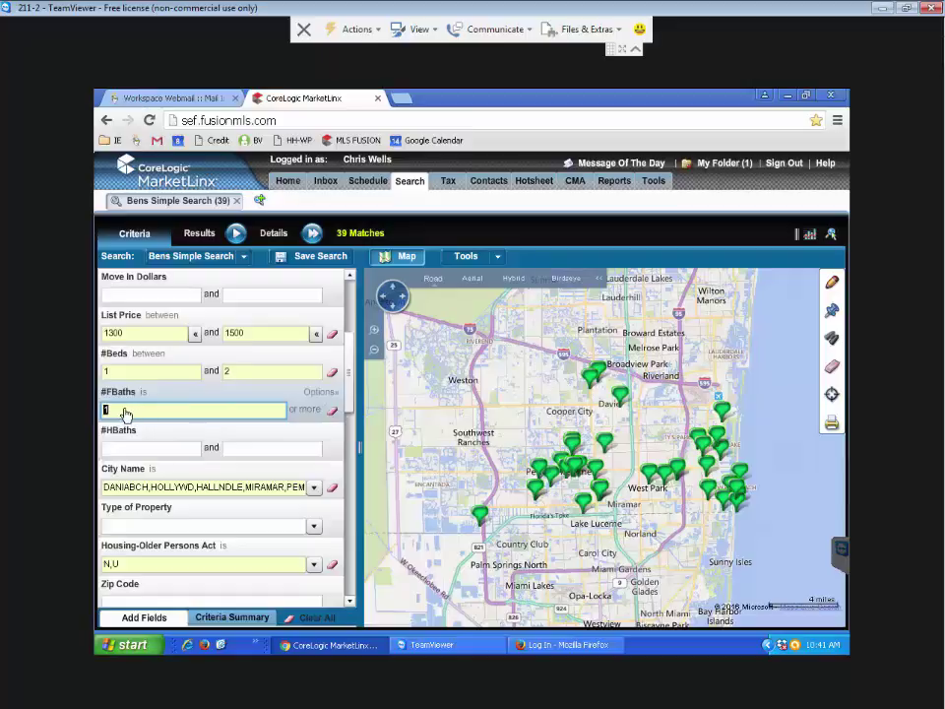
Change #FBaths to 'between' 1 and 2 full bathrooms
left_click(307, 414)
left_click(387, 417)
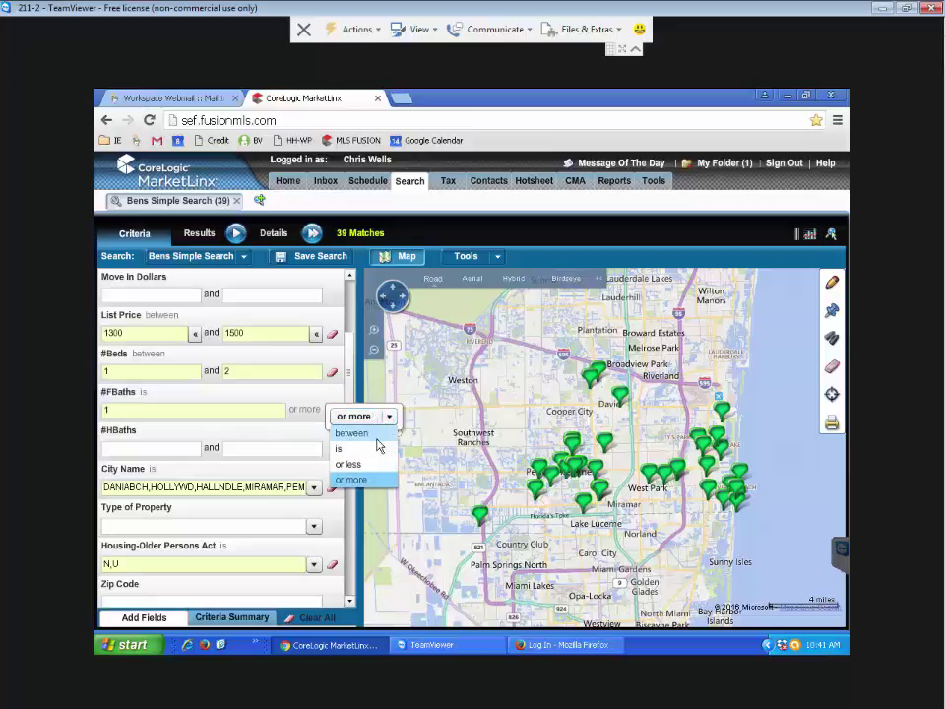
left_click(354, 432)
left_click(278, 413)
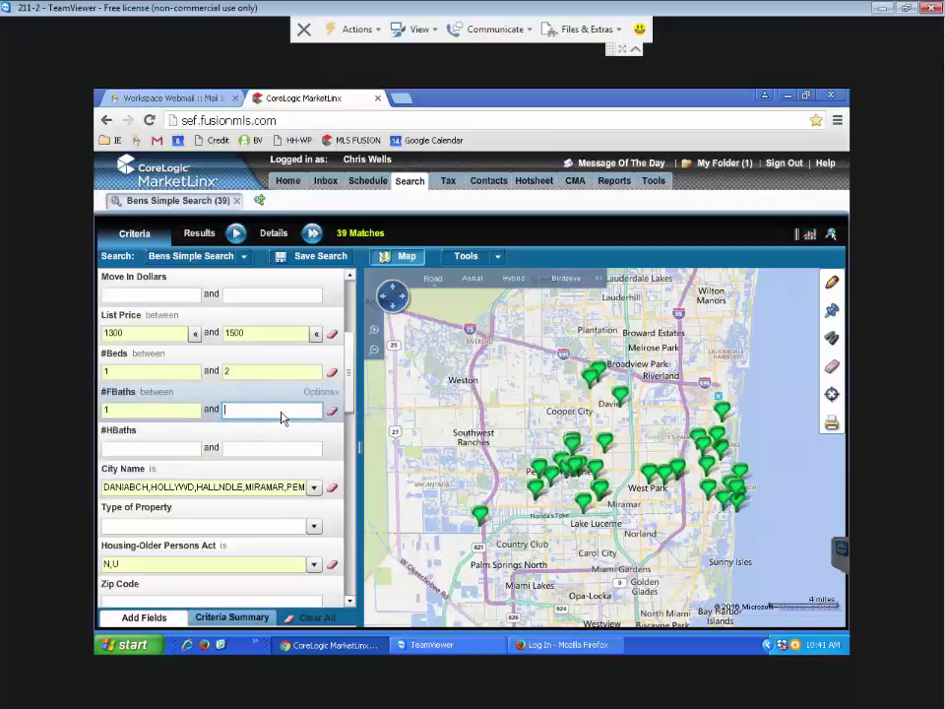
type("2")
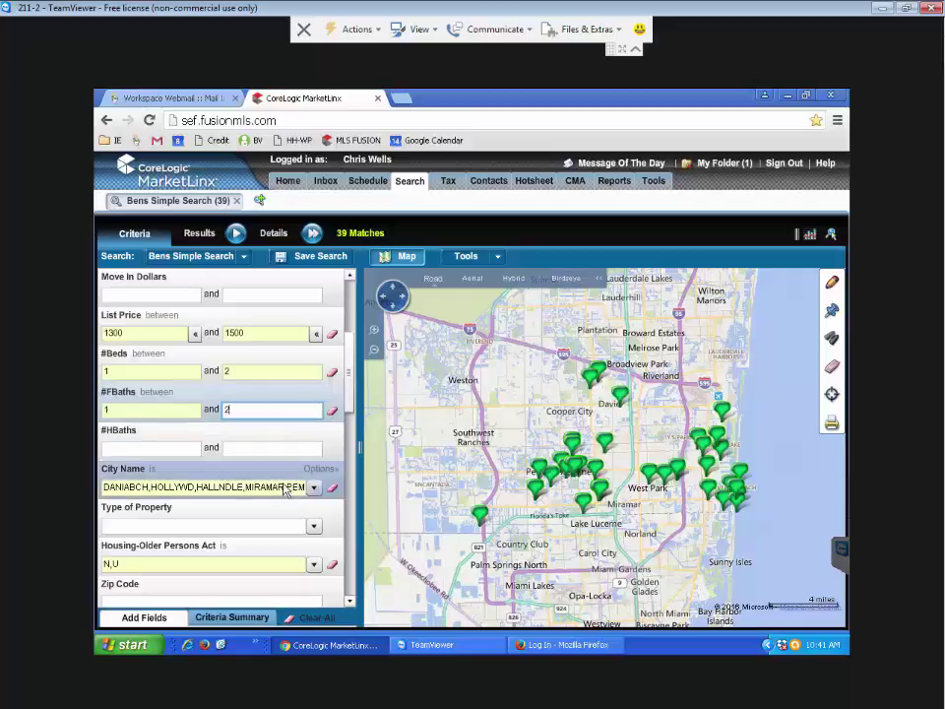
left_click(278, 451)
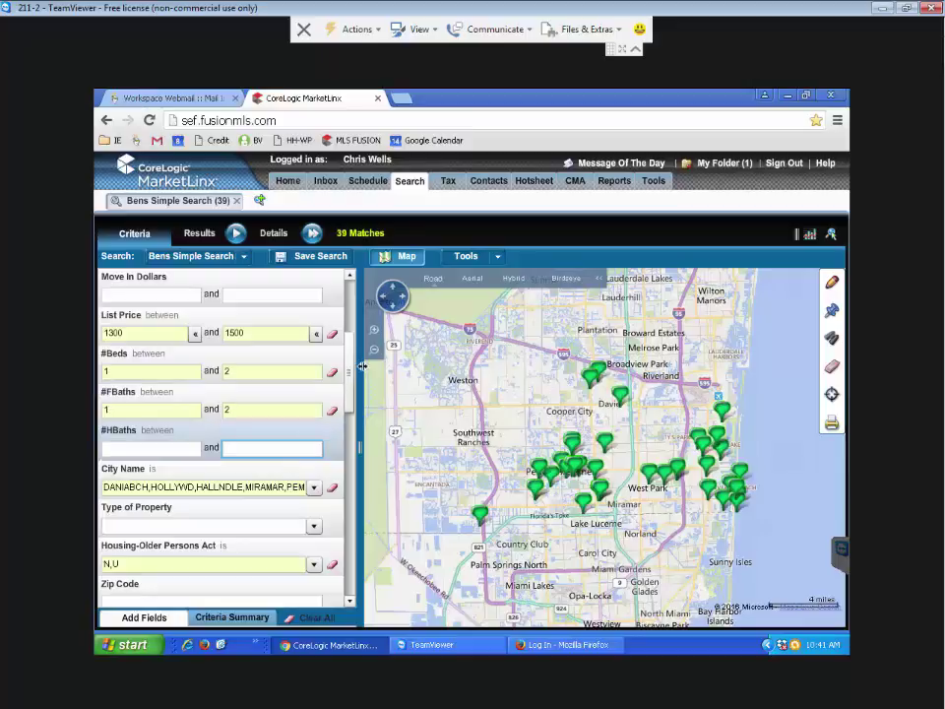
scroll(351, 398, "down", 1)
scroll(352, 399, "down", 4)
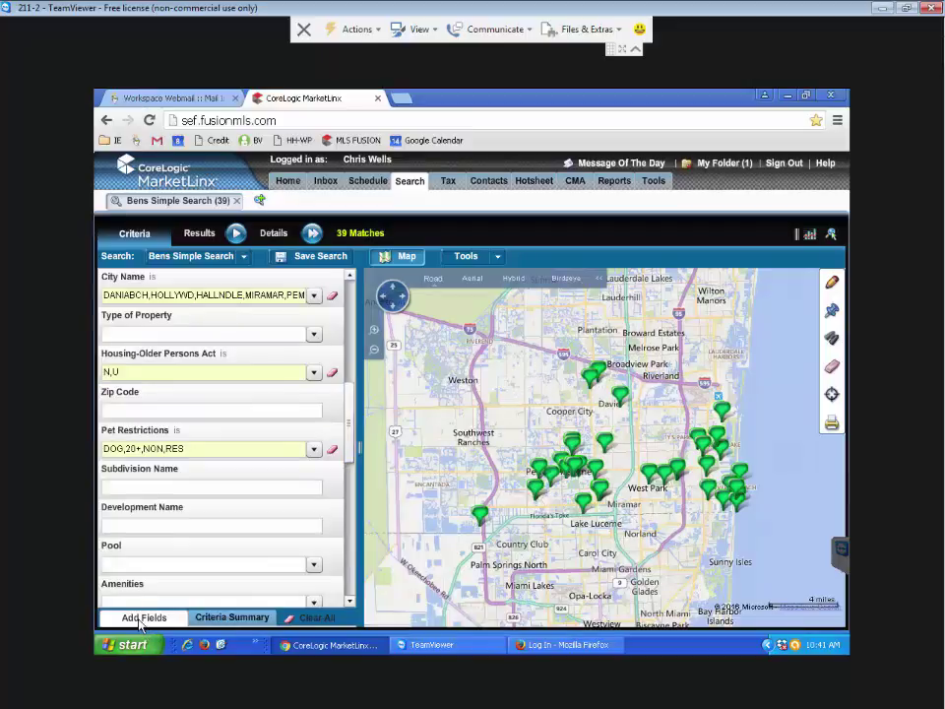
Browse the Add Fields list of extra search fields, then close it without adding any
left_click(140, 618)
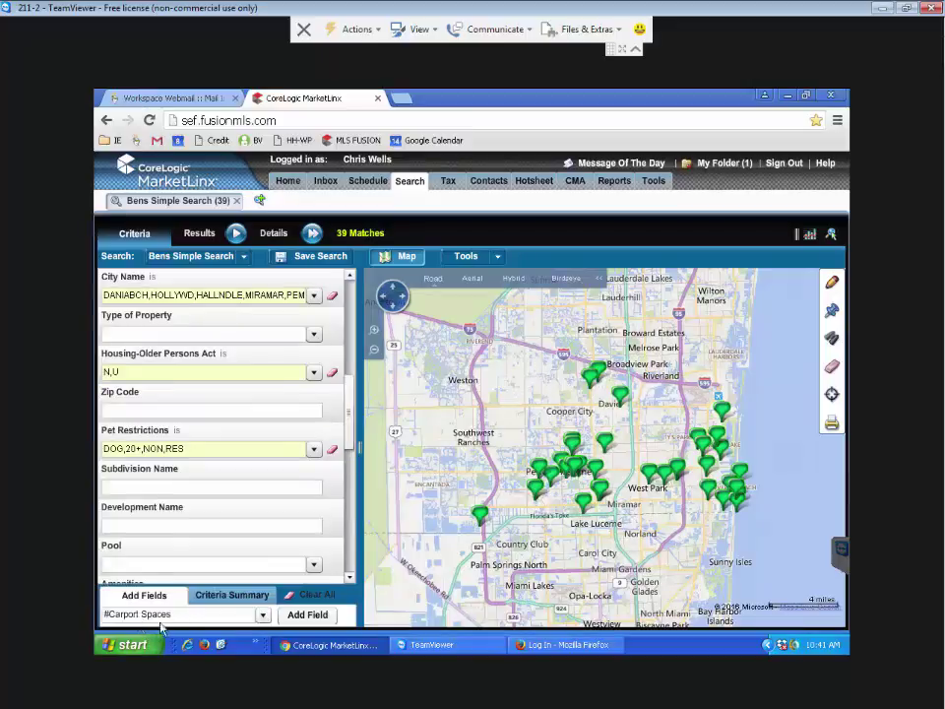
left_click(263, 619)
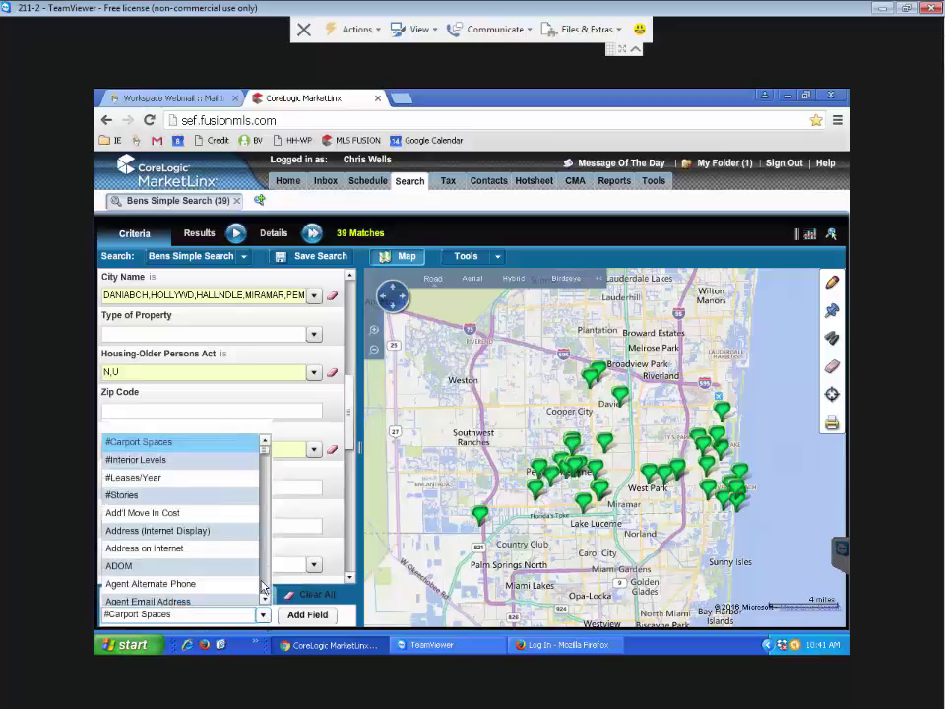
left_click_drag(264, 451, 274, 500)
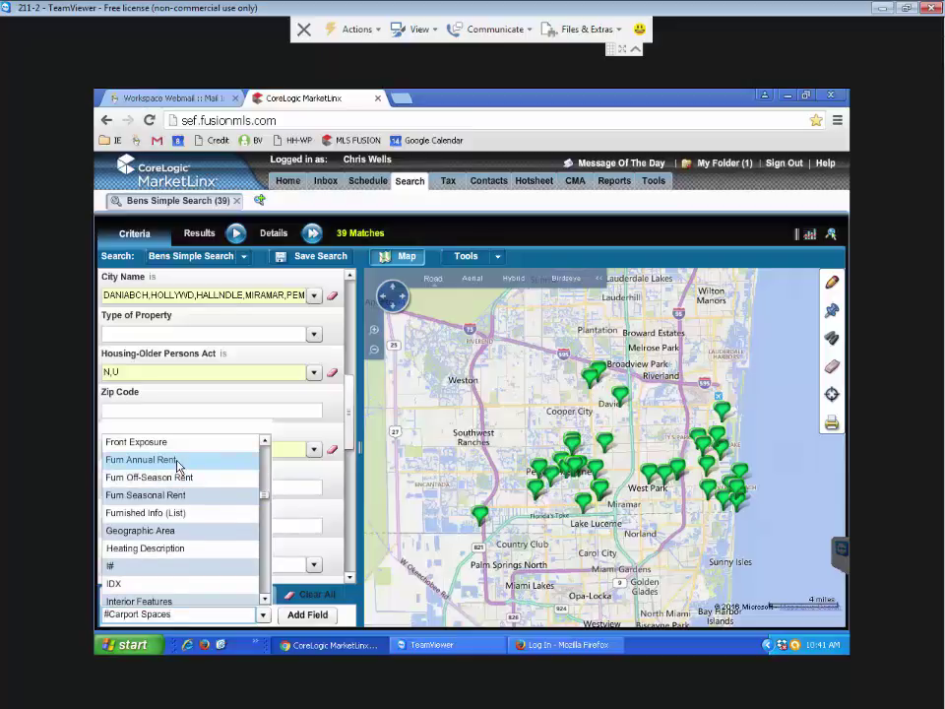
left_click(266, 441)
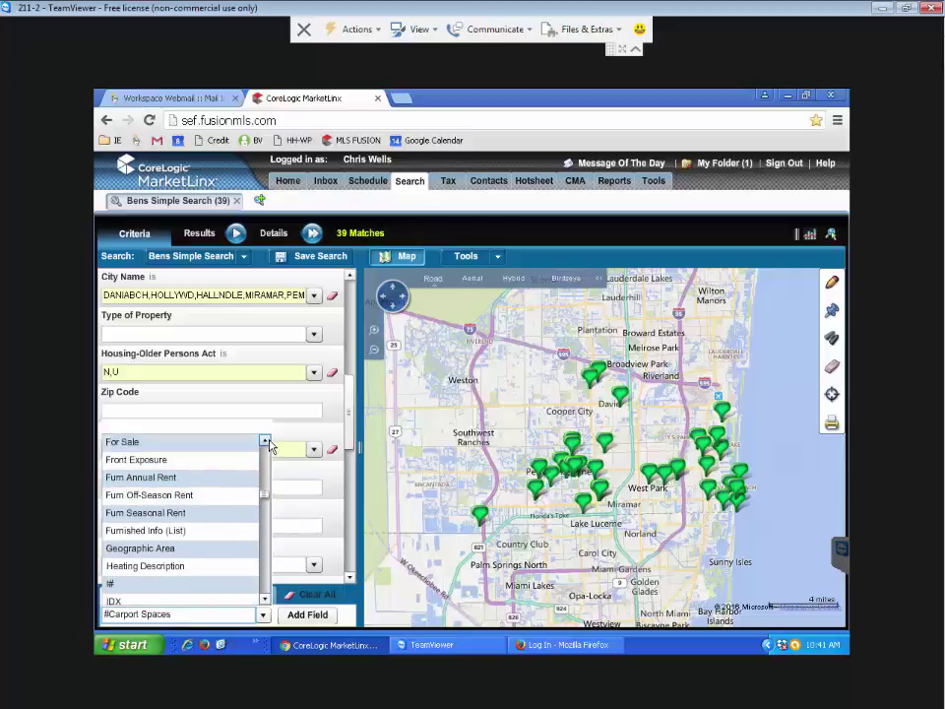
scroll(266, 442, "up", 4)
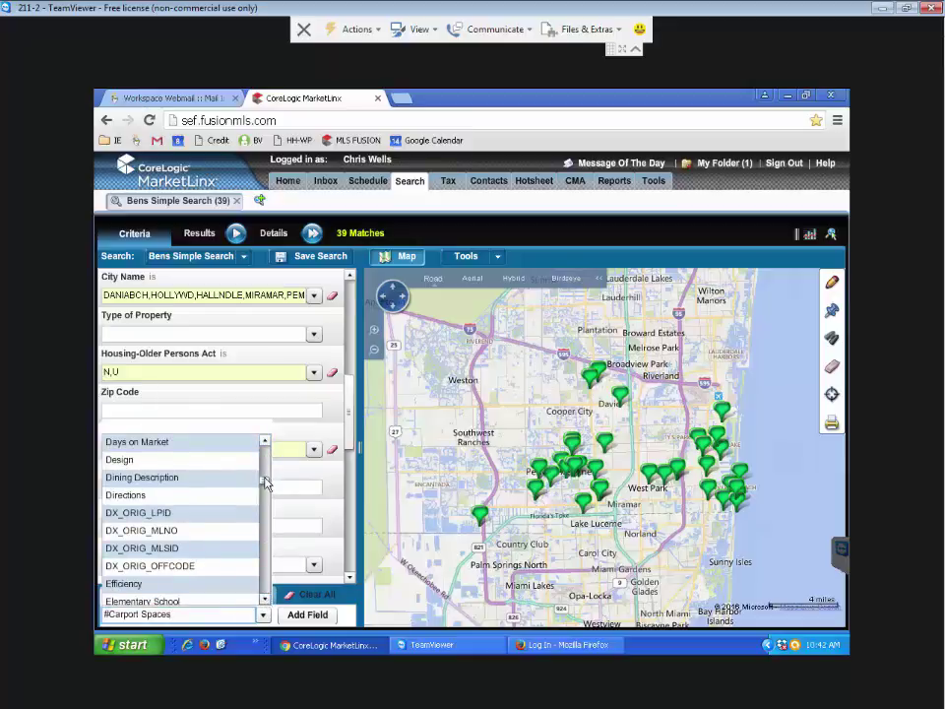
left_click_drag(266, 482, 264, 509)
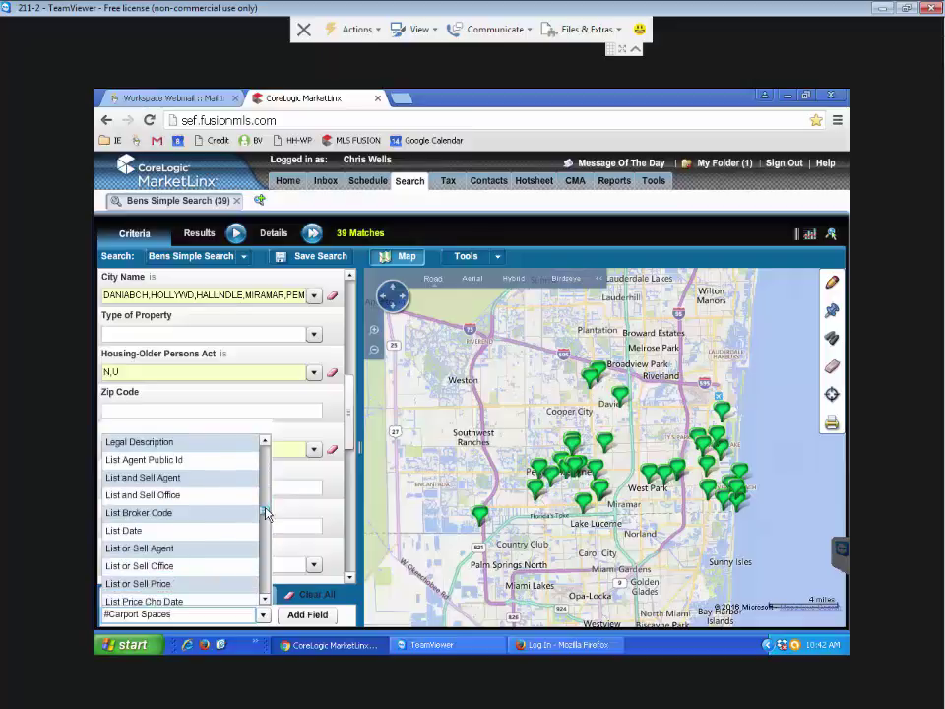
left_click(236, 411)
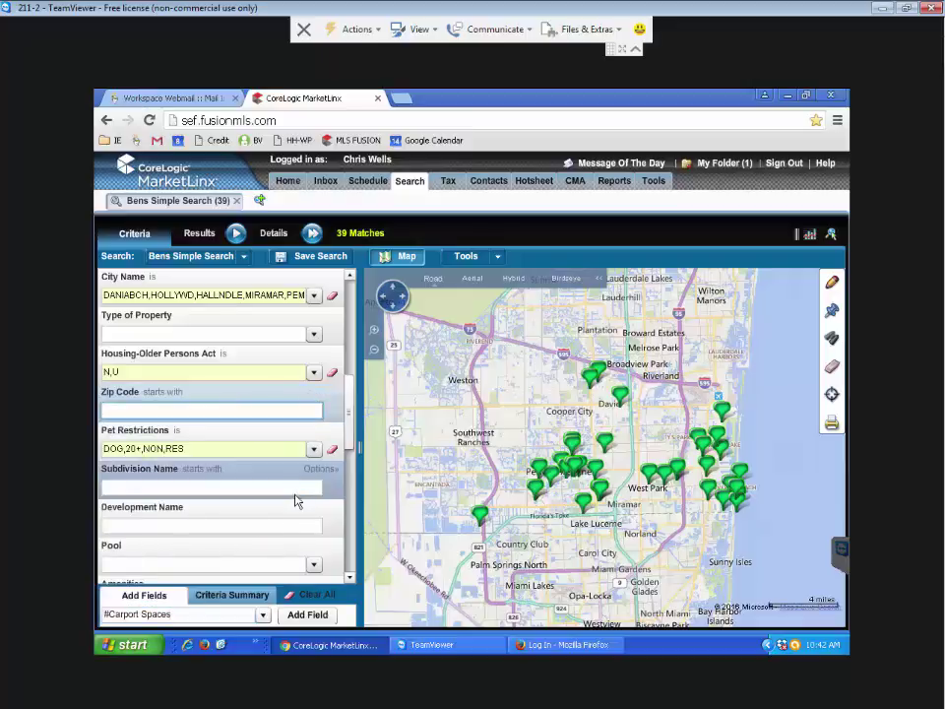
Review the Pool criterion options and look over the search criteria
left_click(313, 564)
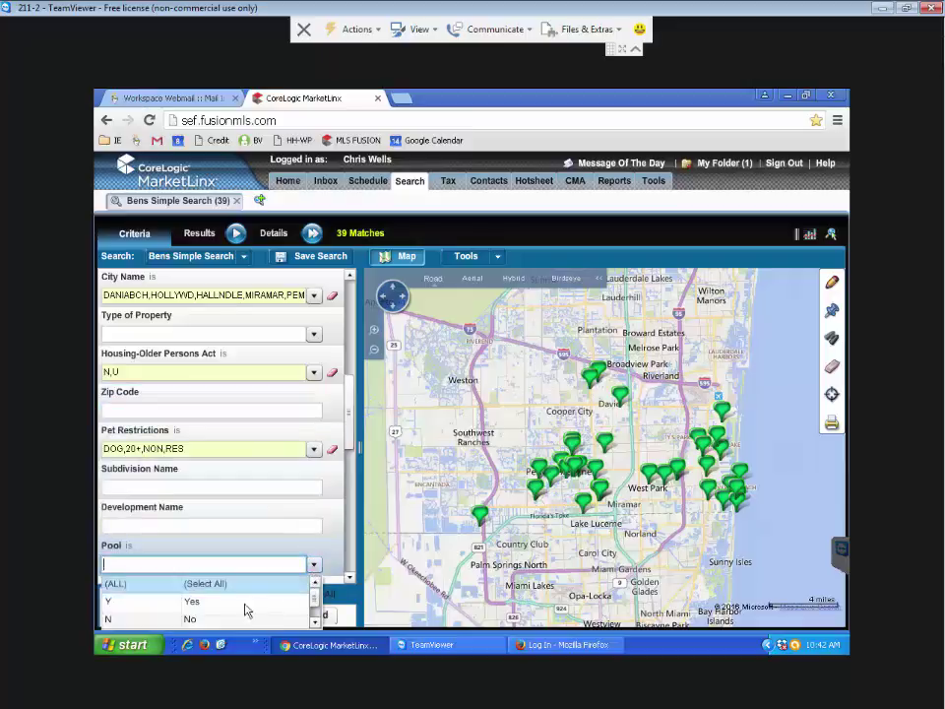
scroll(236, 502, "up", 10)
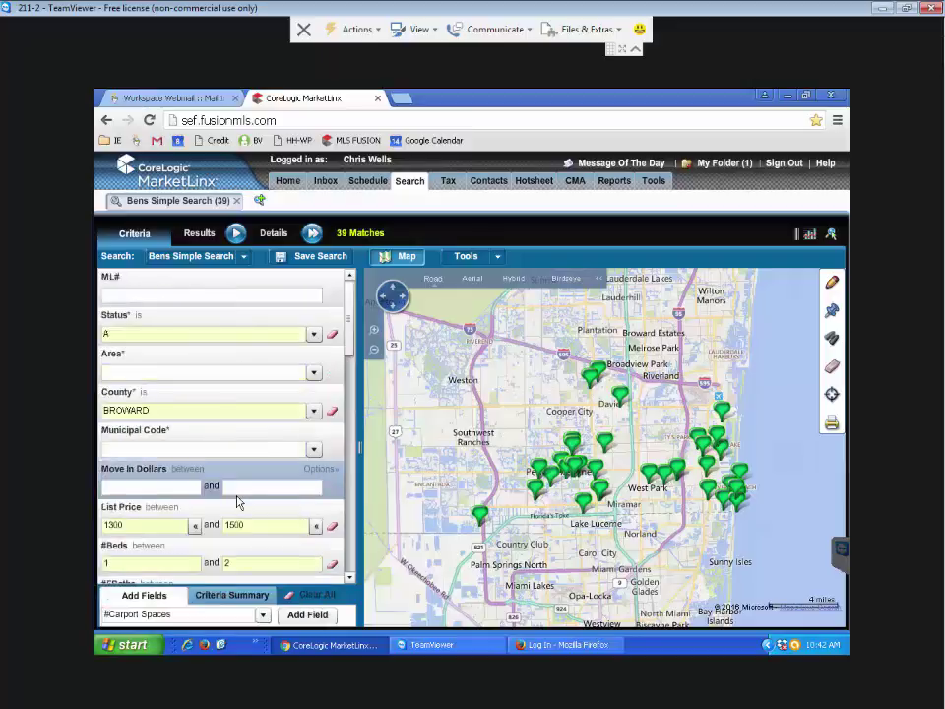
scroll(237, 504, "down", 8)
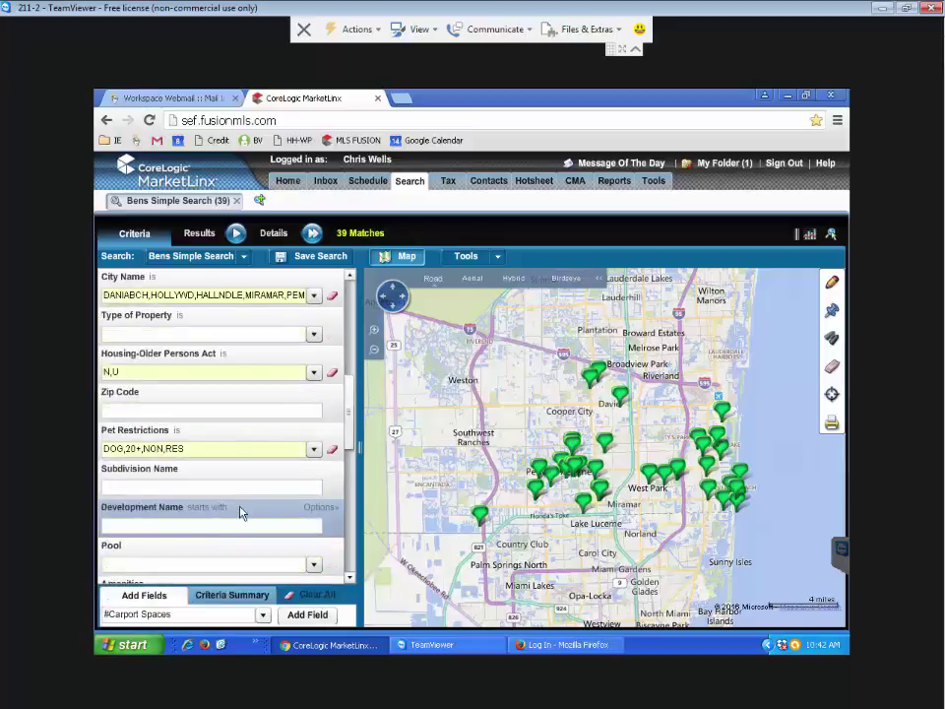
scroll(239, 507, "up", 3)
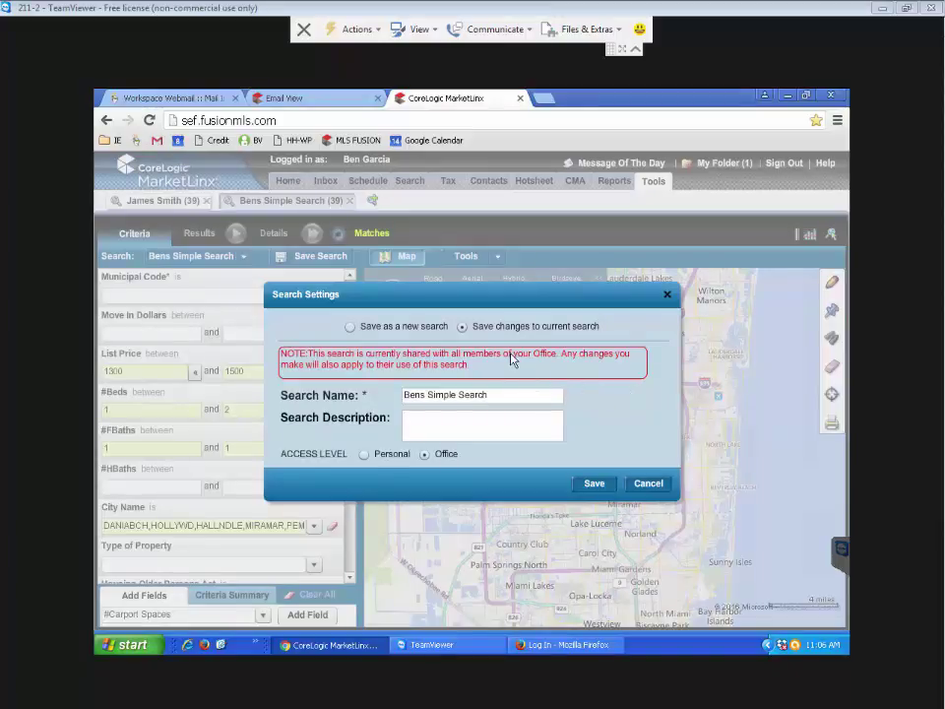
Choose 'Save as a new search' with Personal access level in Search Settings
left_click(352, 328)
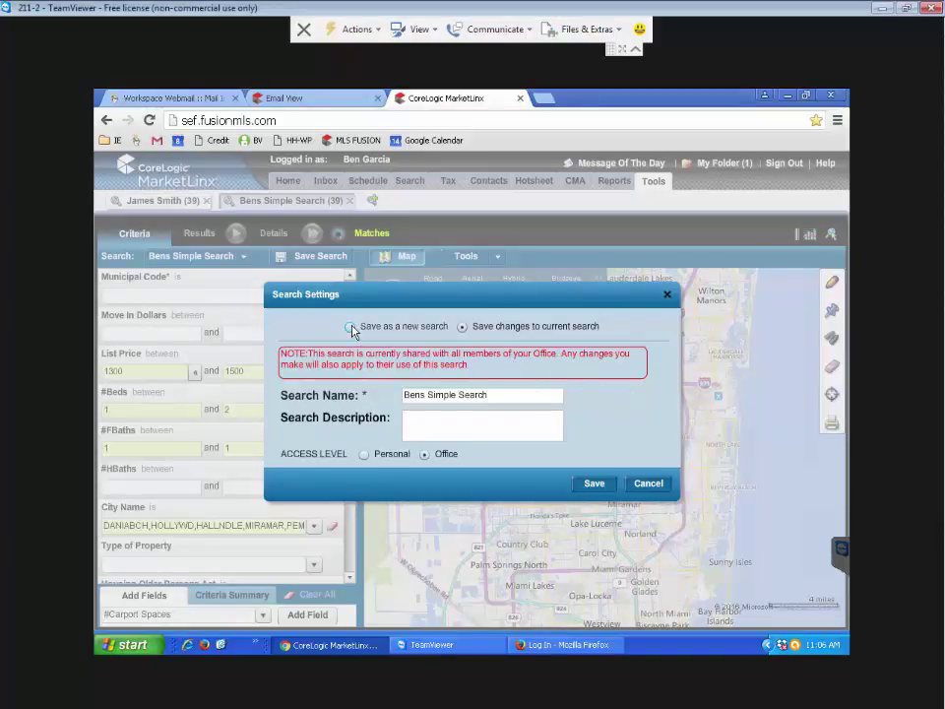
left_click(363, 436)
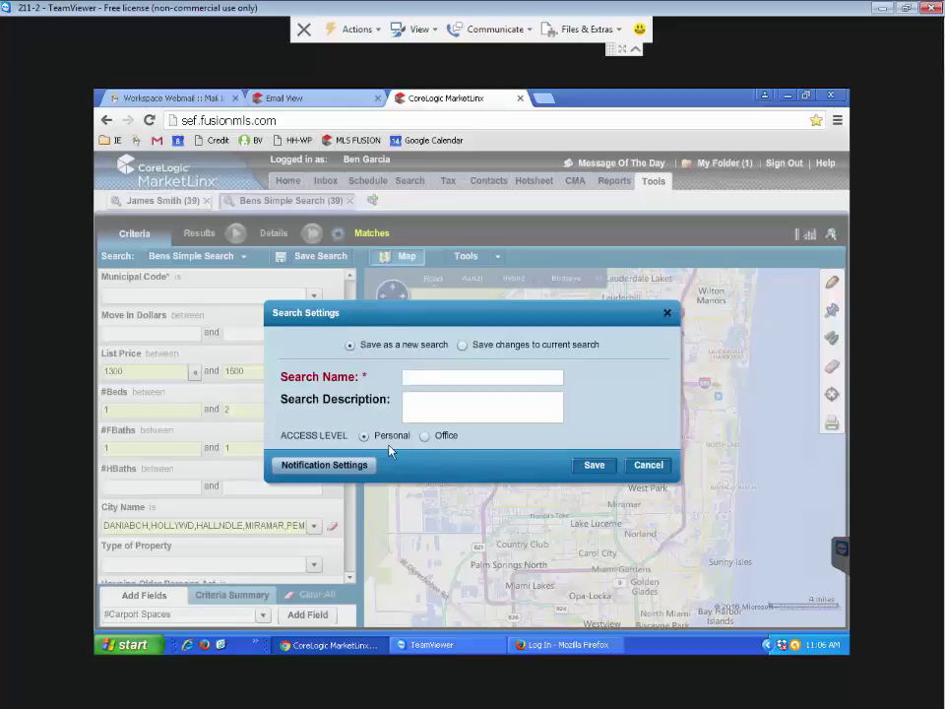
Enter the client's full name as the new search's Search Name
left_click(420, 379)
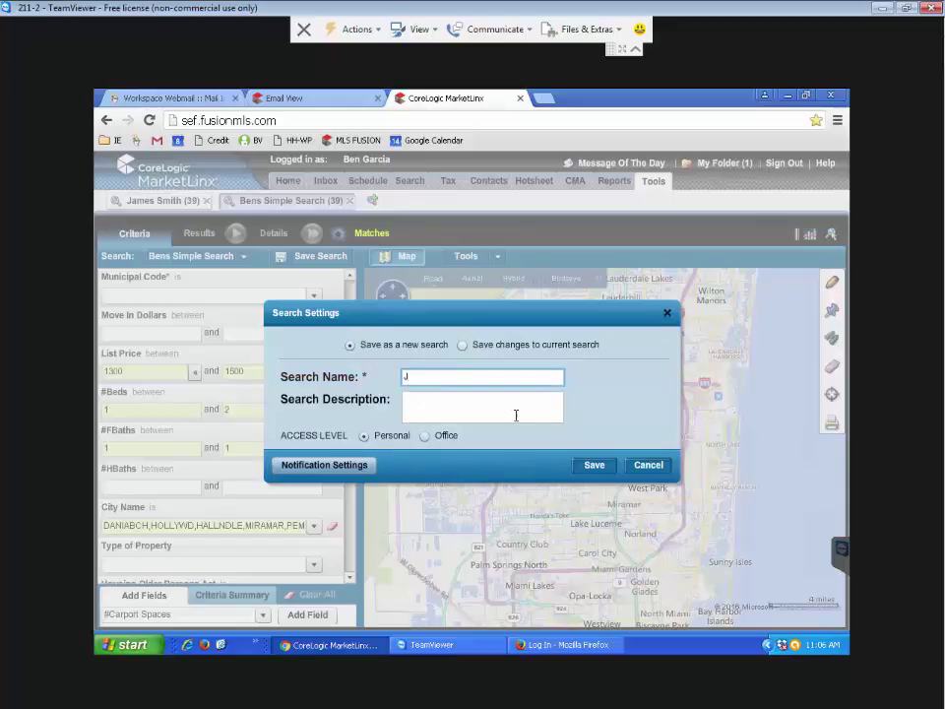
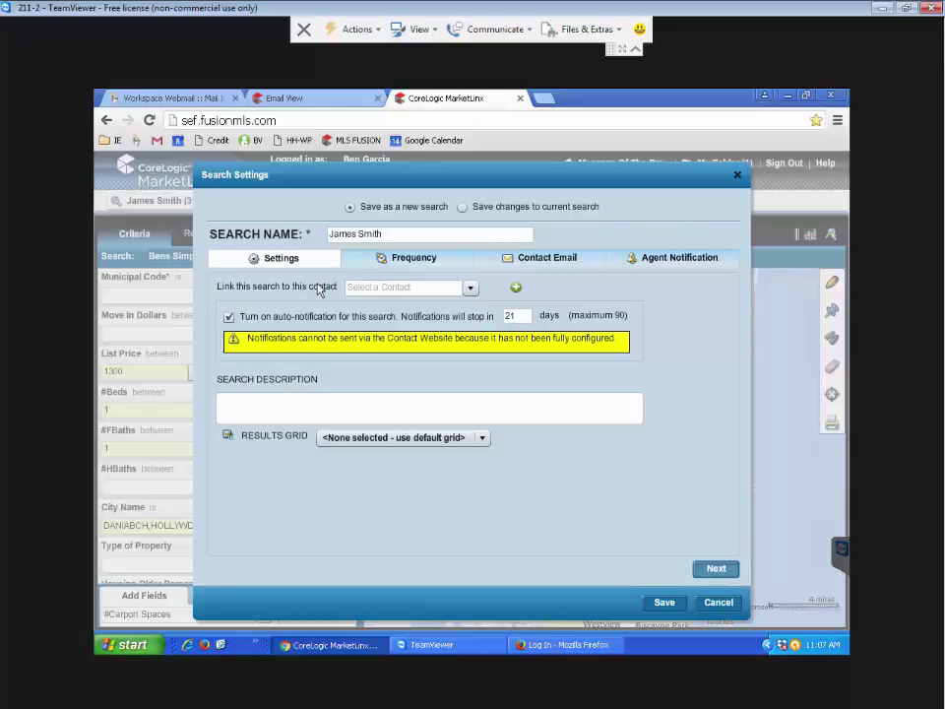
Start a new contact and fill in the client's first and last name
left_click(516, 290)
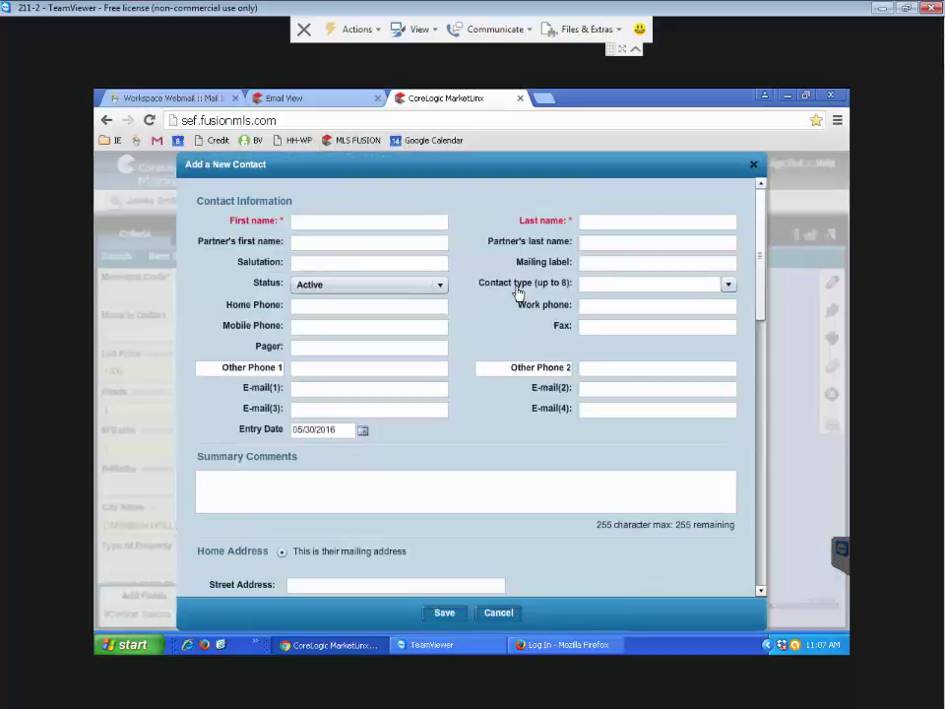
left_click(366, 219)
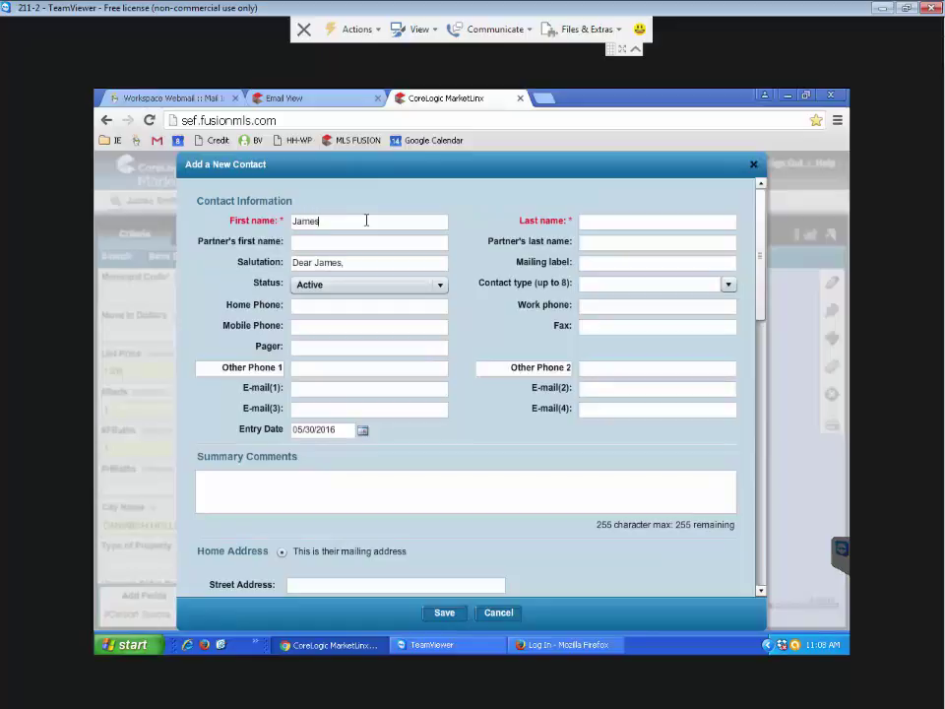
key("Tab")
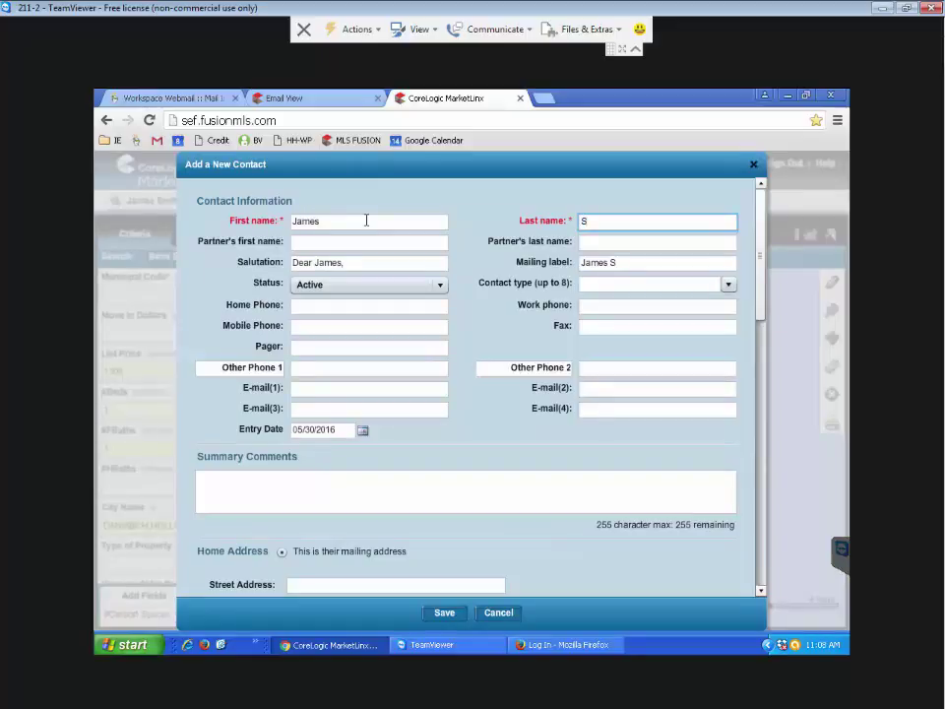
Enter the client's e-mail address in E-mail(1) and save the contact, accepting the duplicate e-mail warning
left_click(313, 365)
left_click(329, 387)
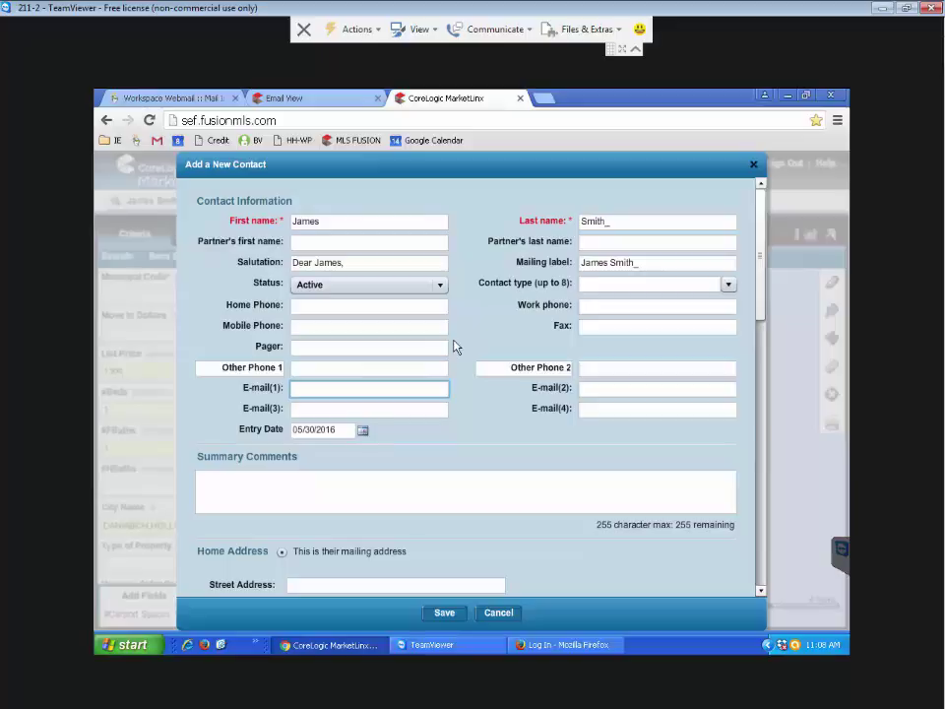
type("ben@")
key("BackSpace")
key("BackSpace")
key("BackSpace")
key("BackSpace")
left_click(443, 612)
left_click(443, 451)
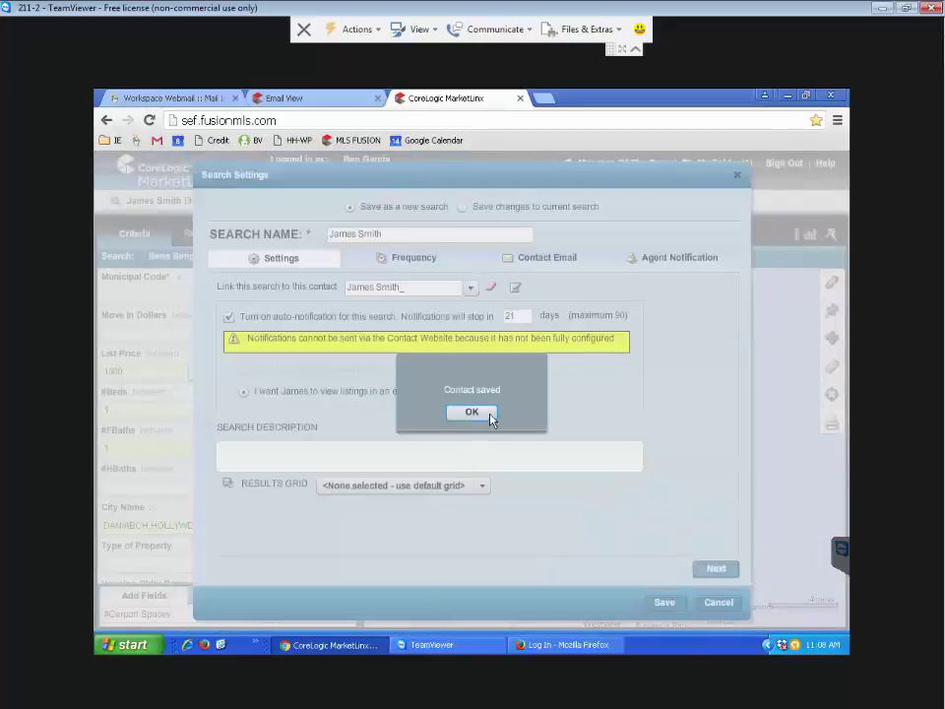
Dismiss the Contact saved message and show the Frequency page with its ASAP and resend options
left_click(489, 414)
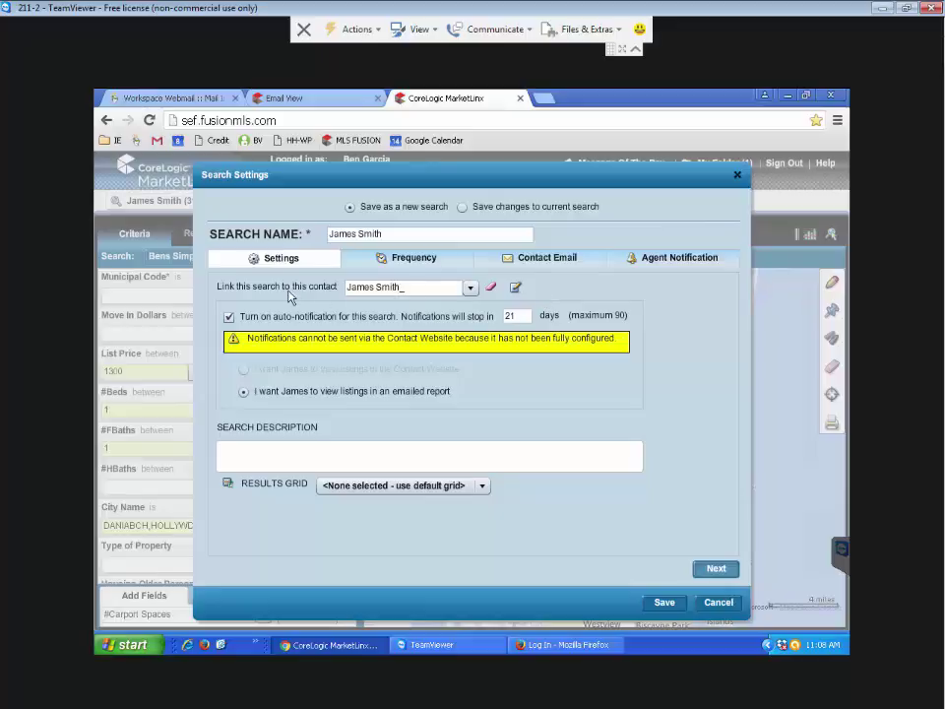
left_click(385, 261)
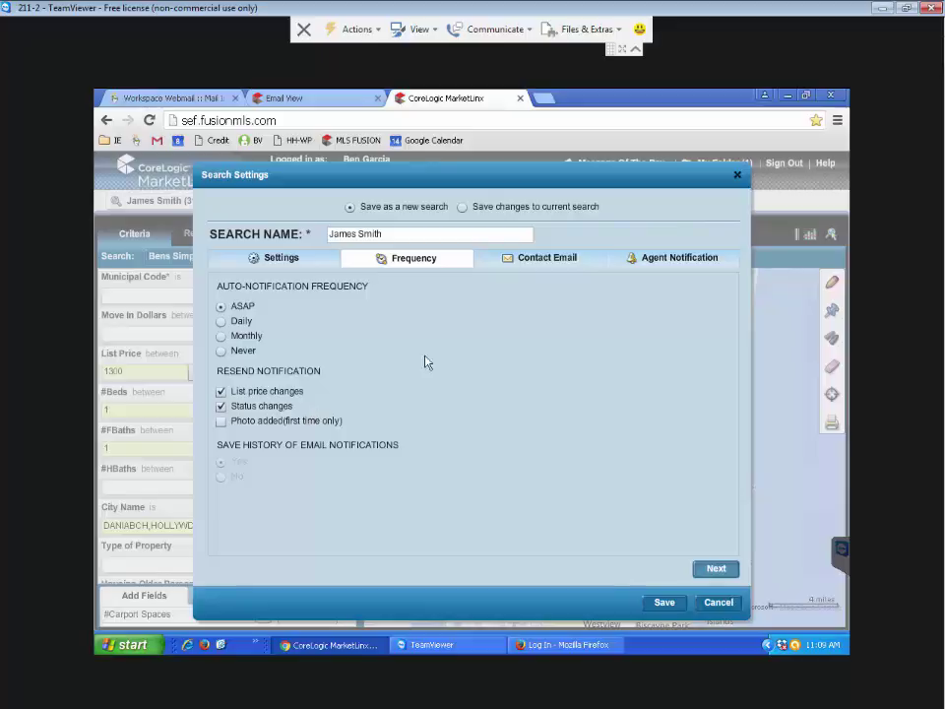
Tick the client's e-mail address on the Contact Email page, reviewing Agent Notification and Settings along the way
left_click(520, 265)
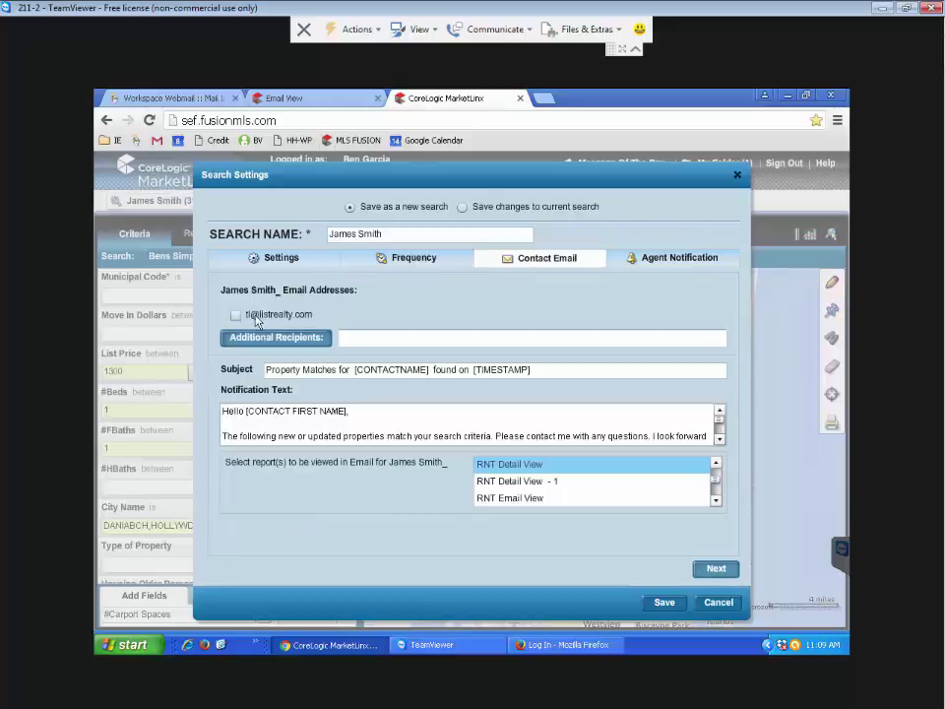
left_click(281, 261)
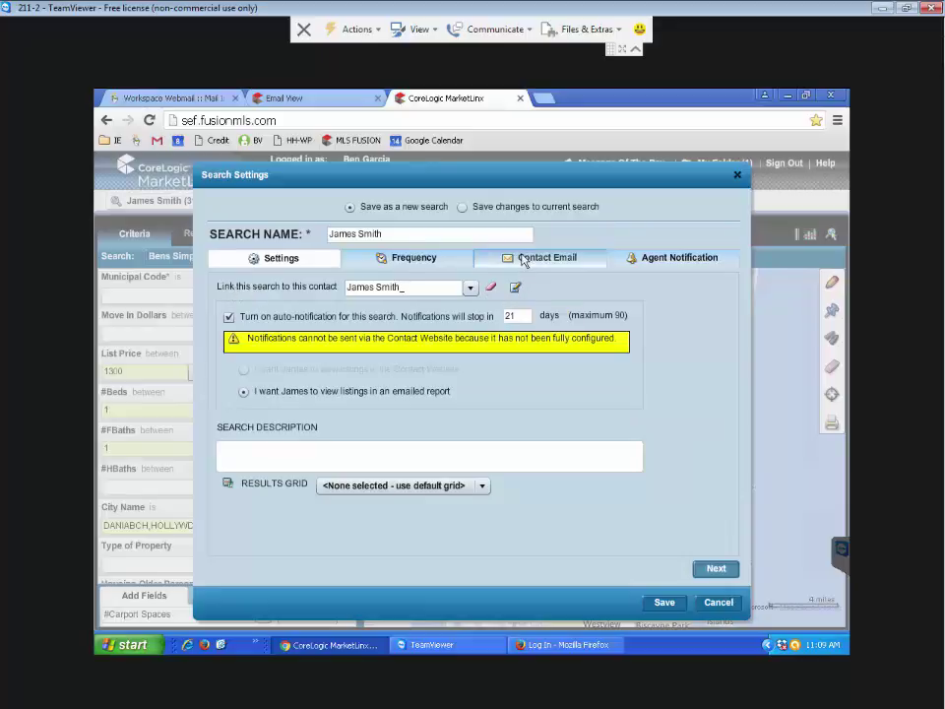
left_click(521, 259)
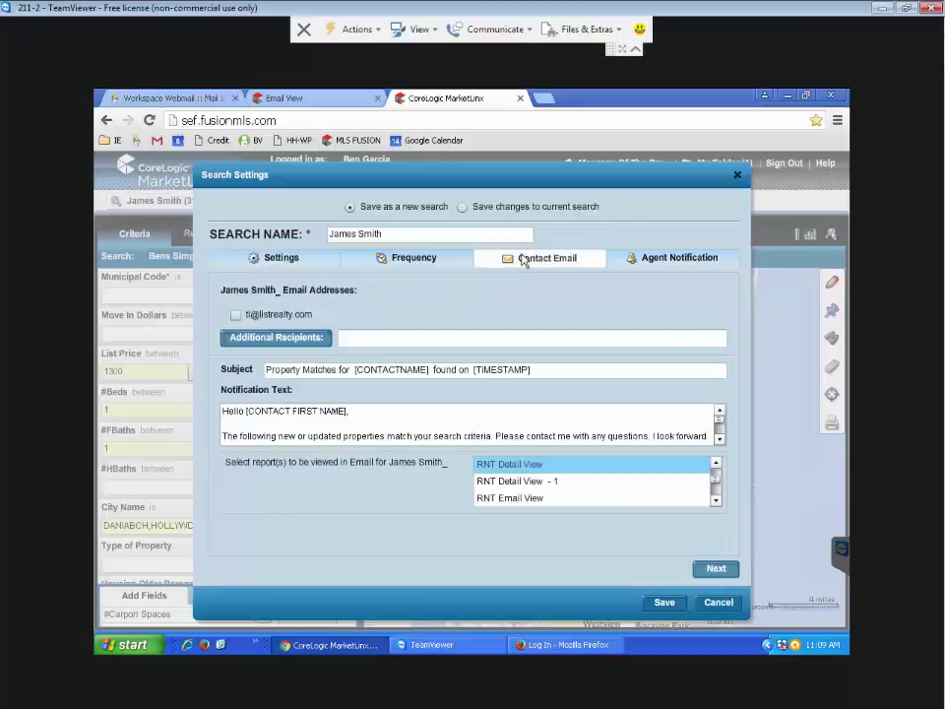
left_click(235, 315)
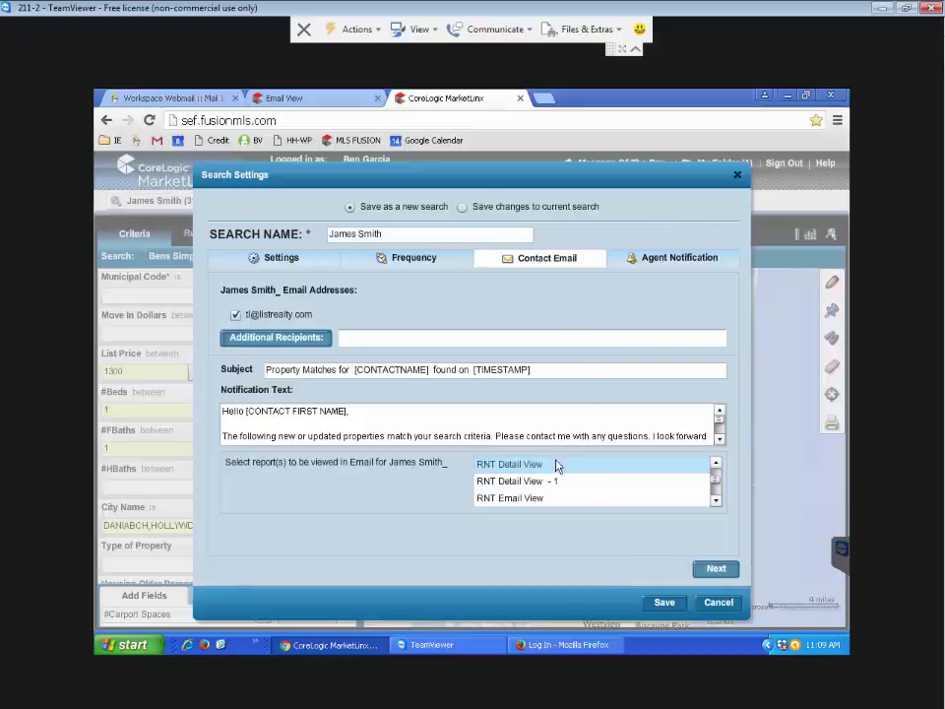
left_click(679, 261)
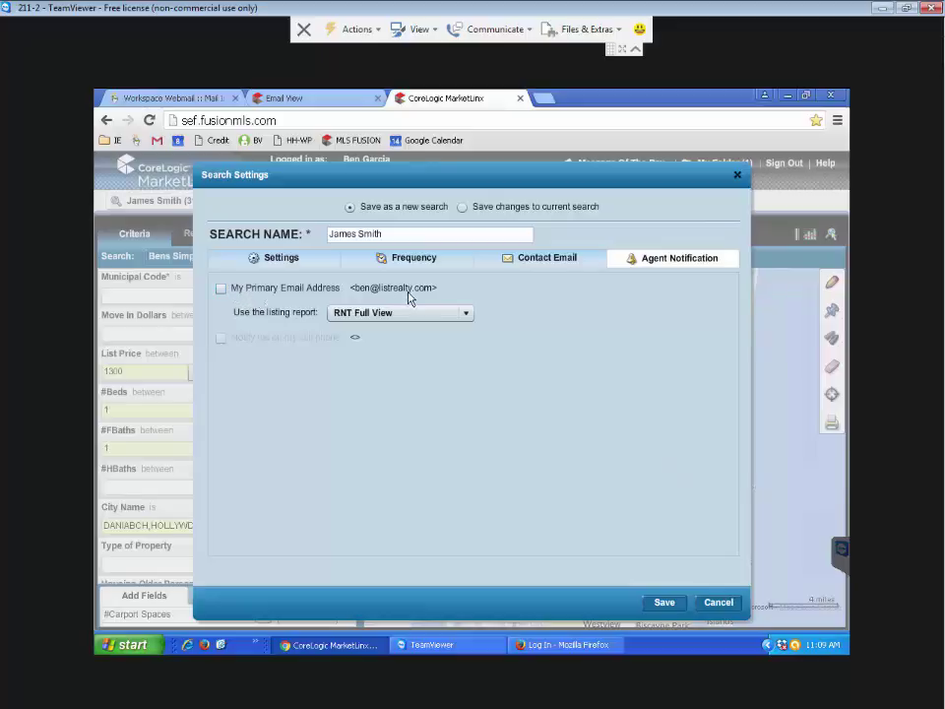
left_click(290, 264)
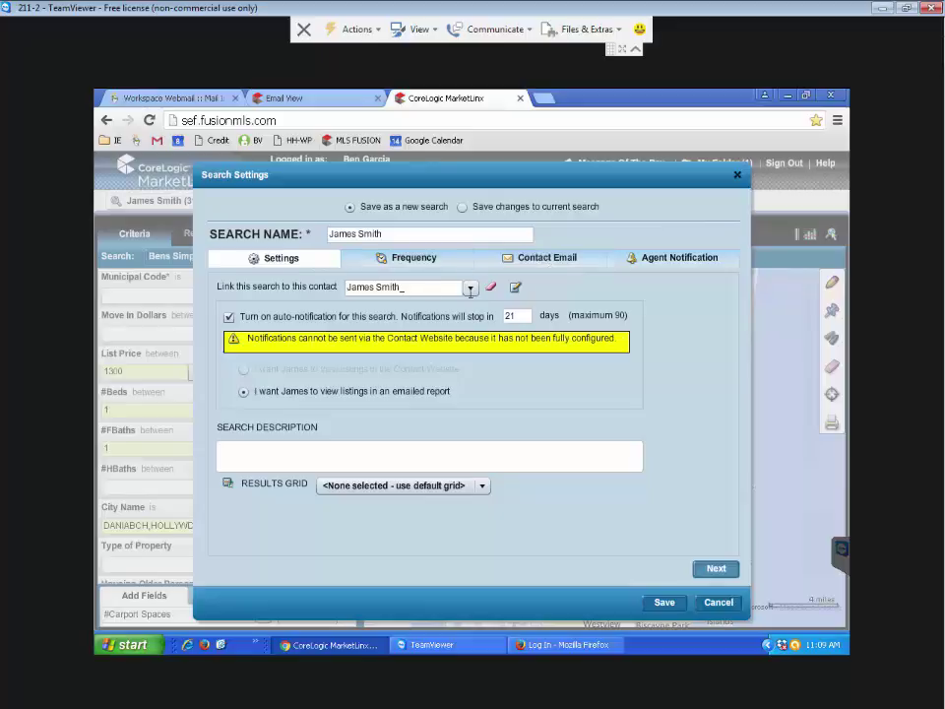
left_click(524, 262)
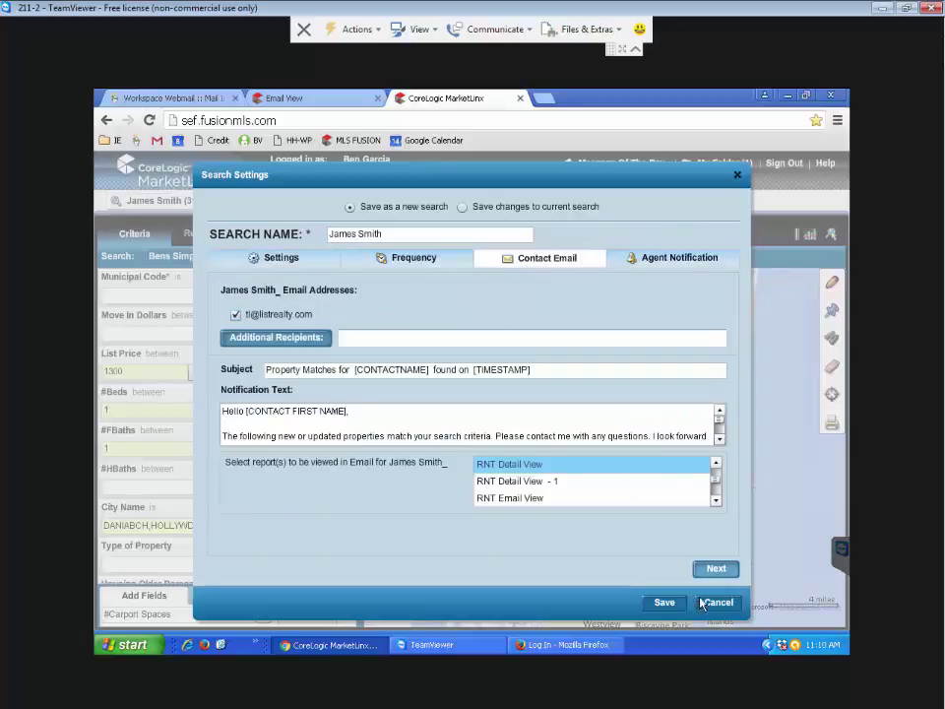
Resolve the duplicate-name alert by appending 12 to the search name and saving again
left_click(668, 604)
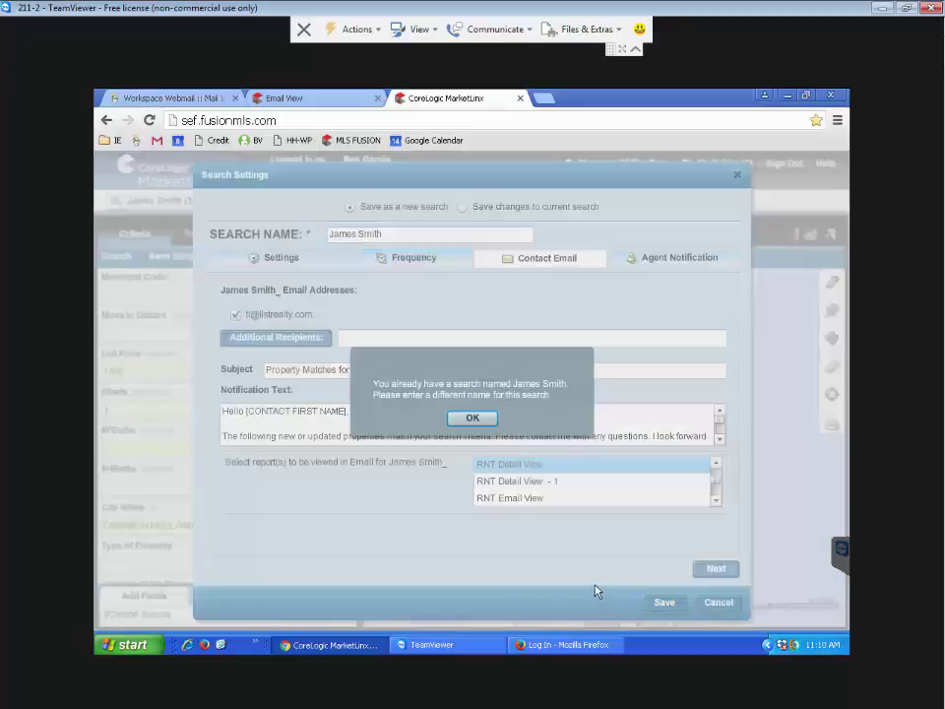
left_click(473, 418)
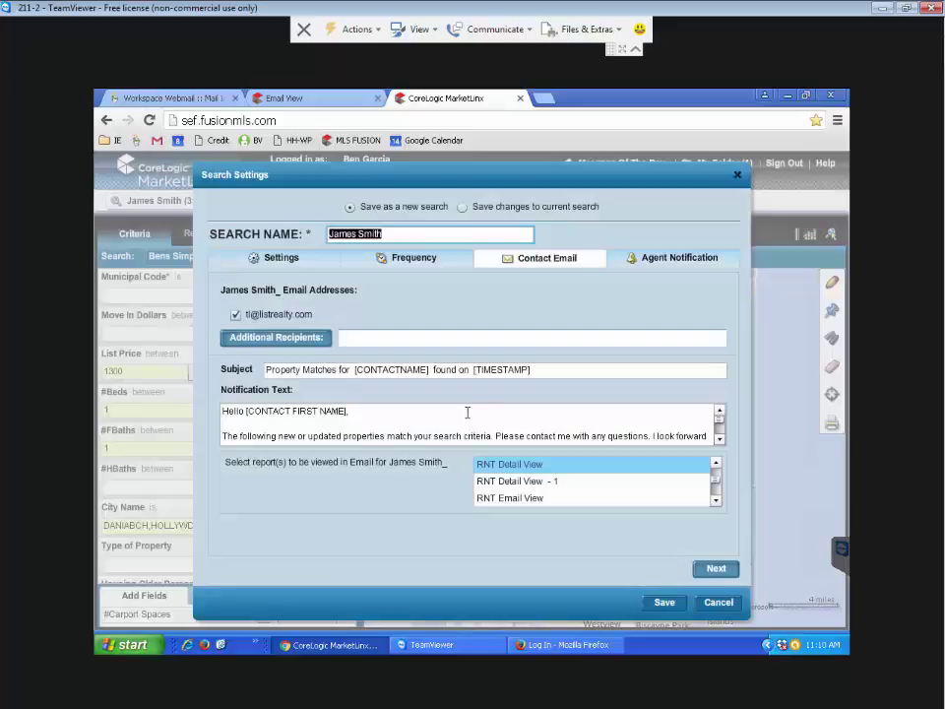
left_click(400, 234)
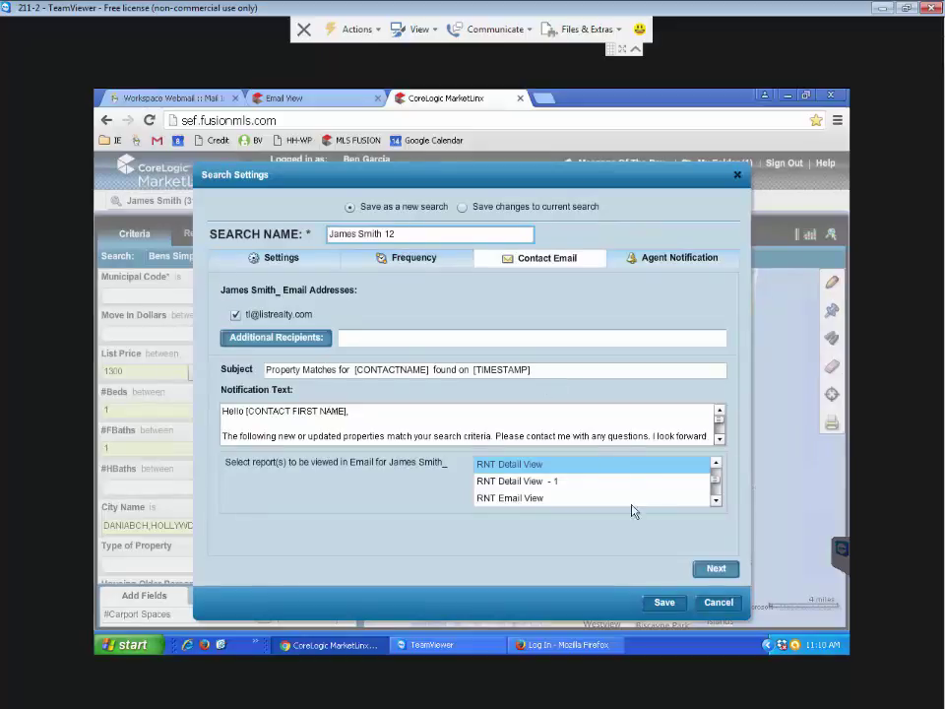
left_click(643, 596)
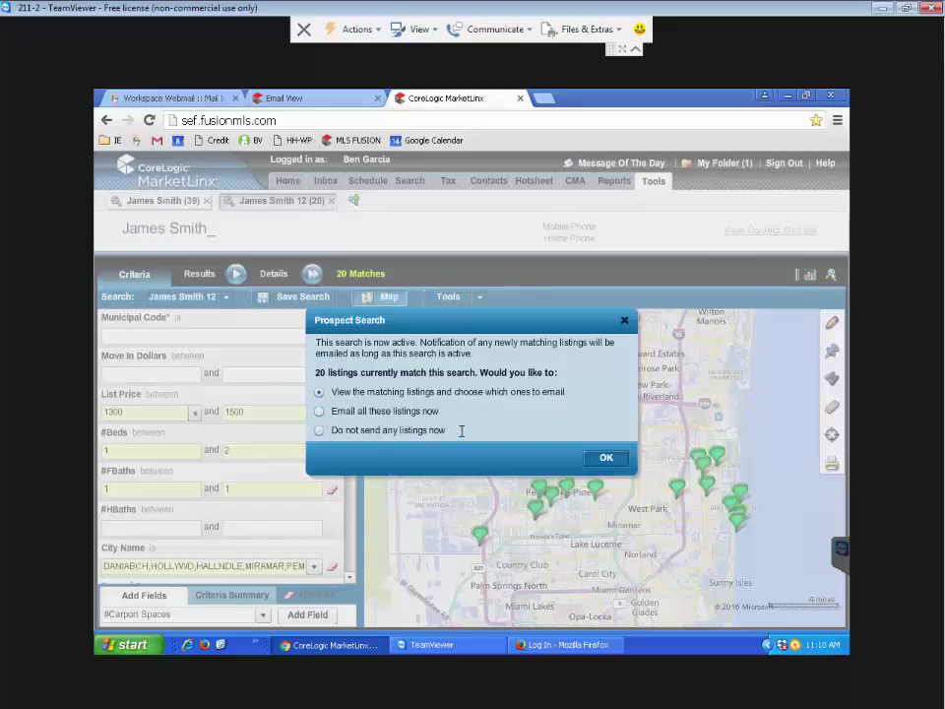
Send all 20 listings in the 'Properties for you' email and switch to the webmail tab
left_click(319, 411)
left_click(595, 459)
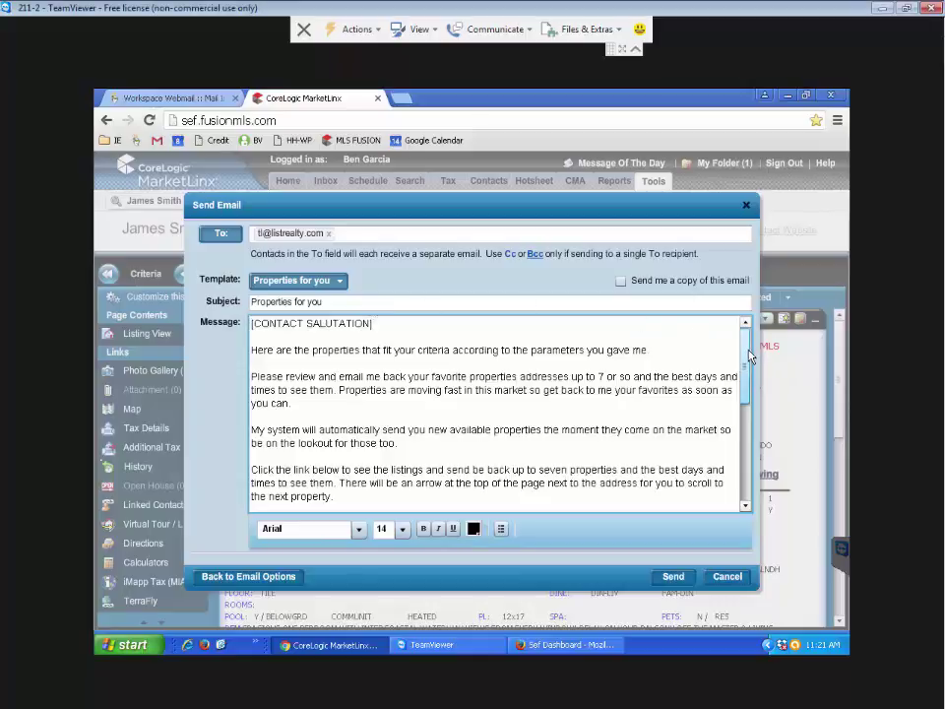
left_click_drag(748, 352, 750, 370)
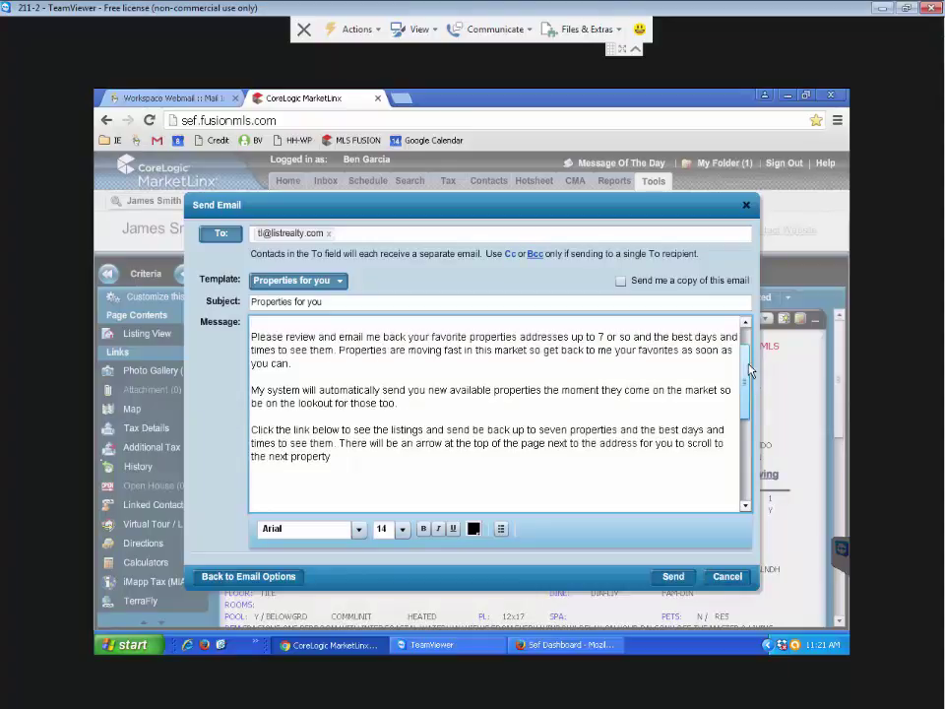
left_click_drag(750, 370, 748, 434)
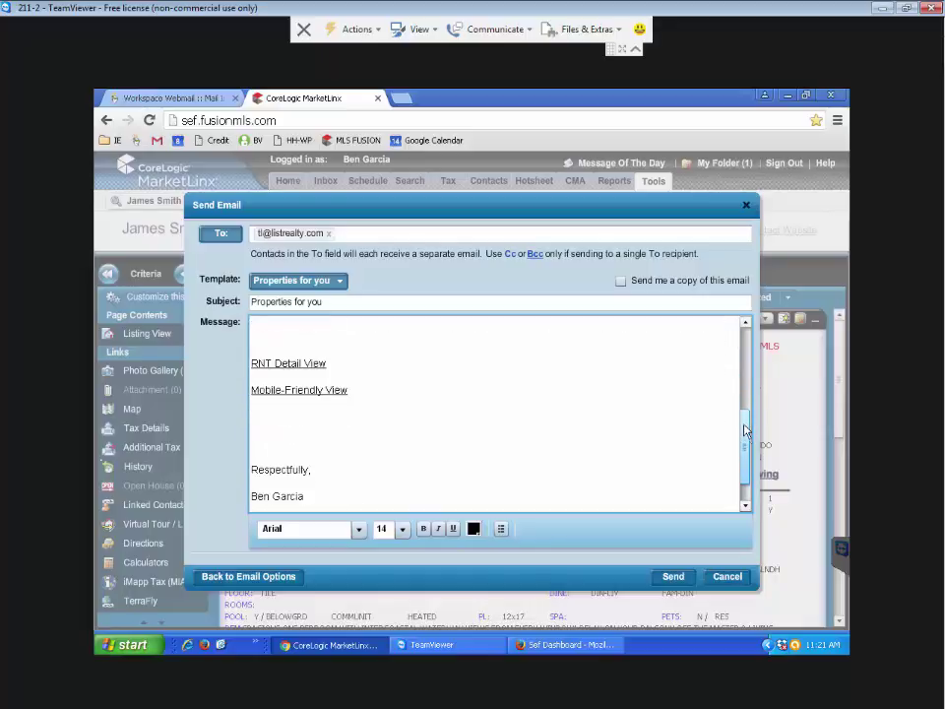
left_click(674, 576)
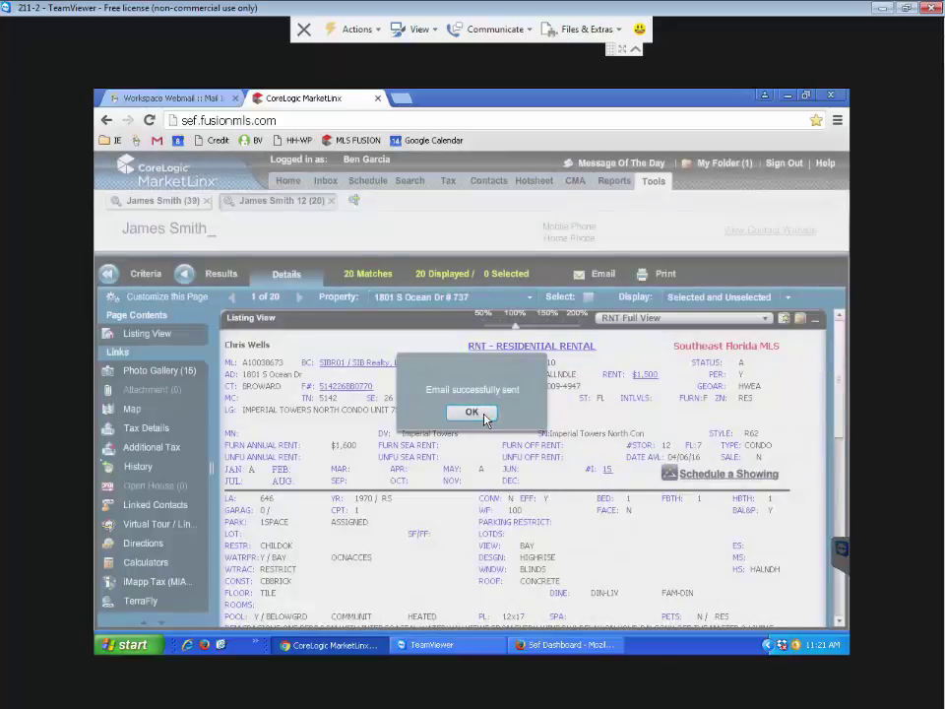
left_click(477, 412)
left_click(144, 101)
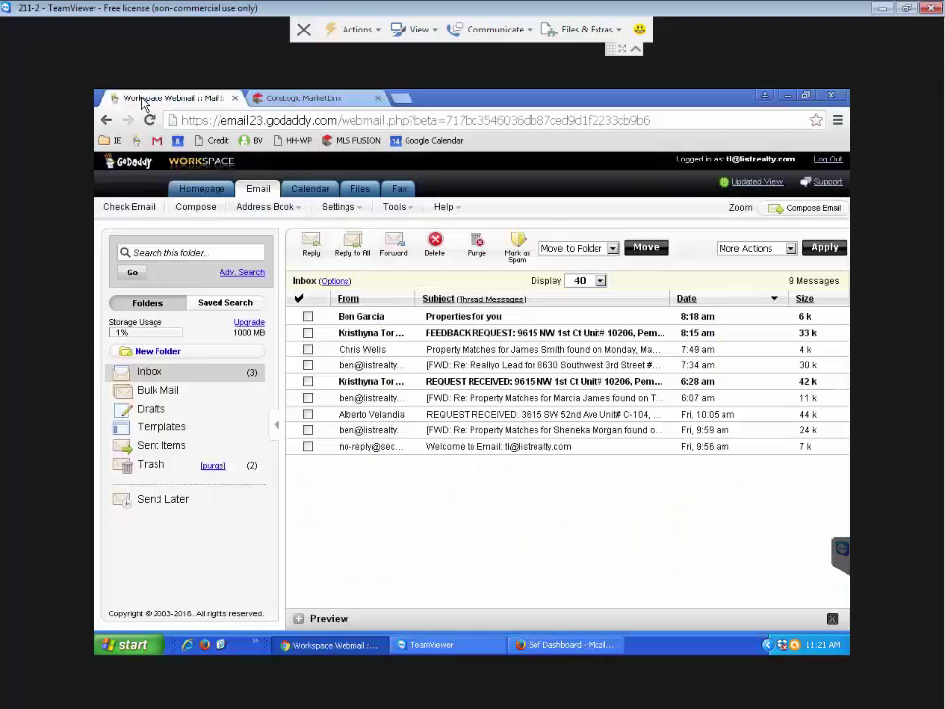
Open the 'Properties for you' email and its RNT Detail View link to property 1 of 20
left_click(463, 321)
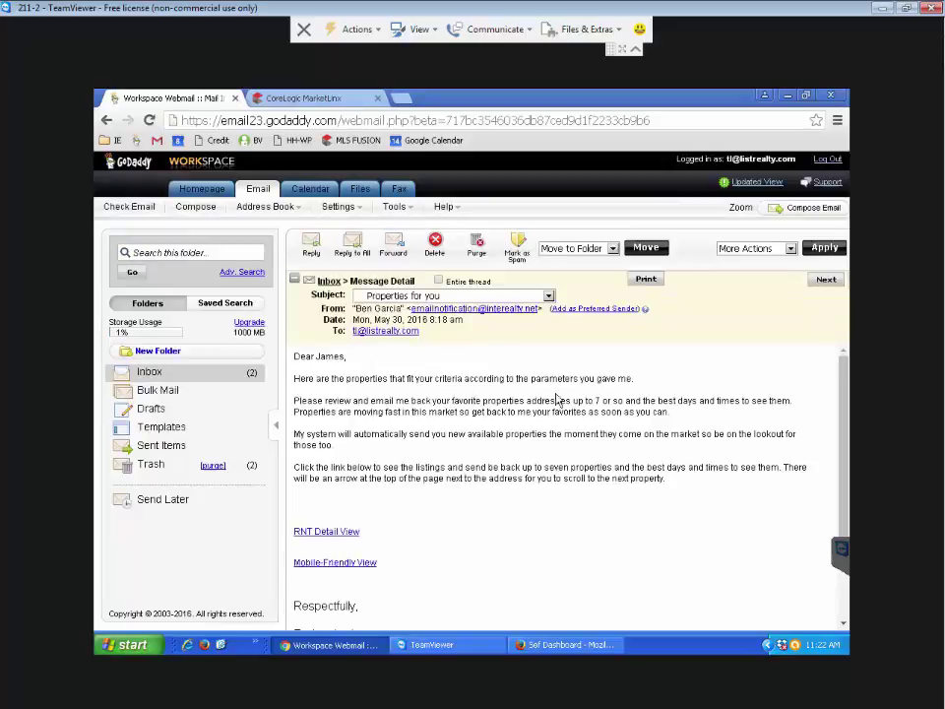
left_click(352, 533)
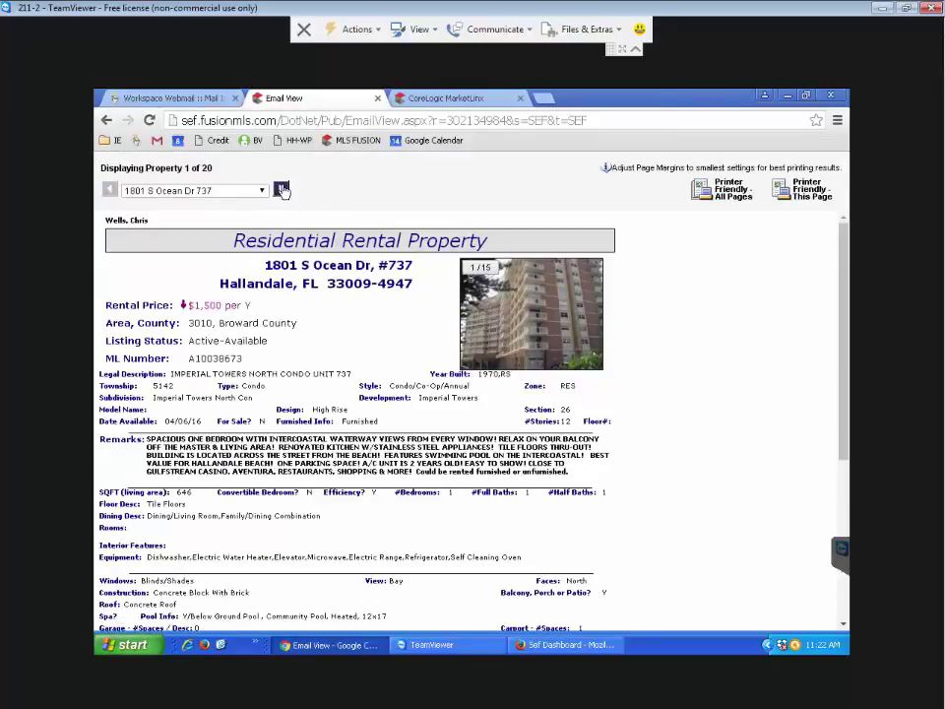
Advance two listings to property 3 of 20, then open and close its photo viewer
left_click(282, 189)
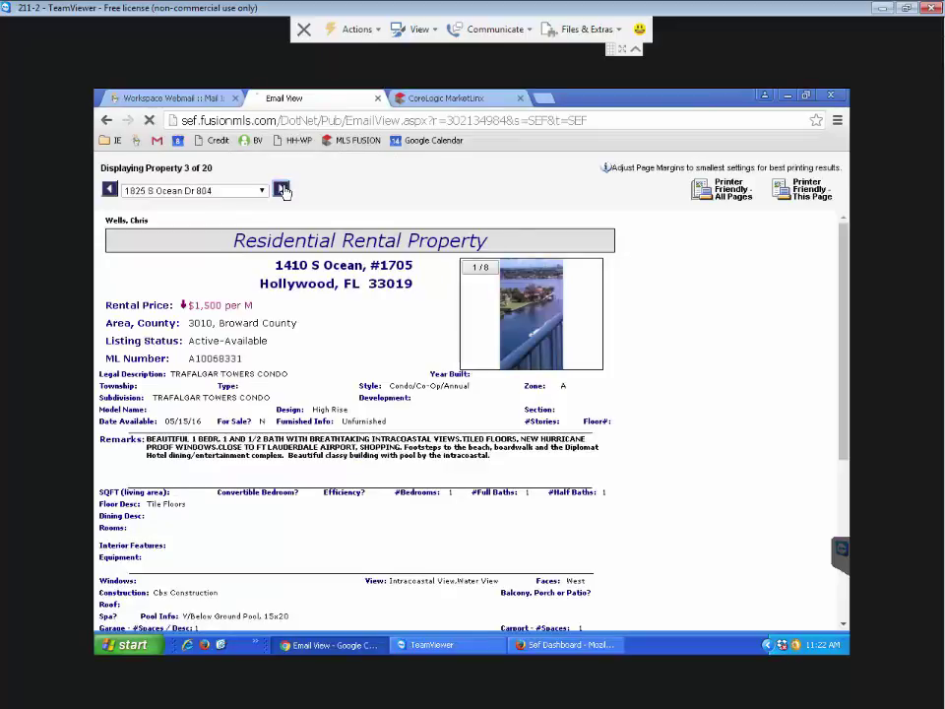
left_click(282, 189)
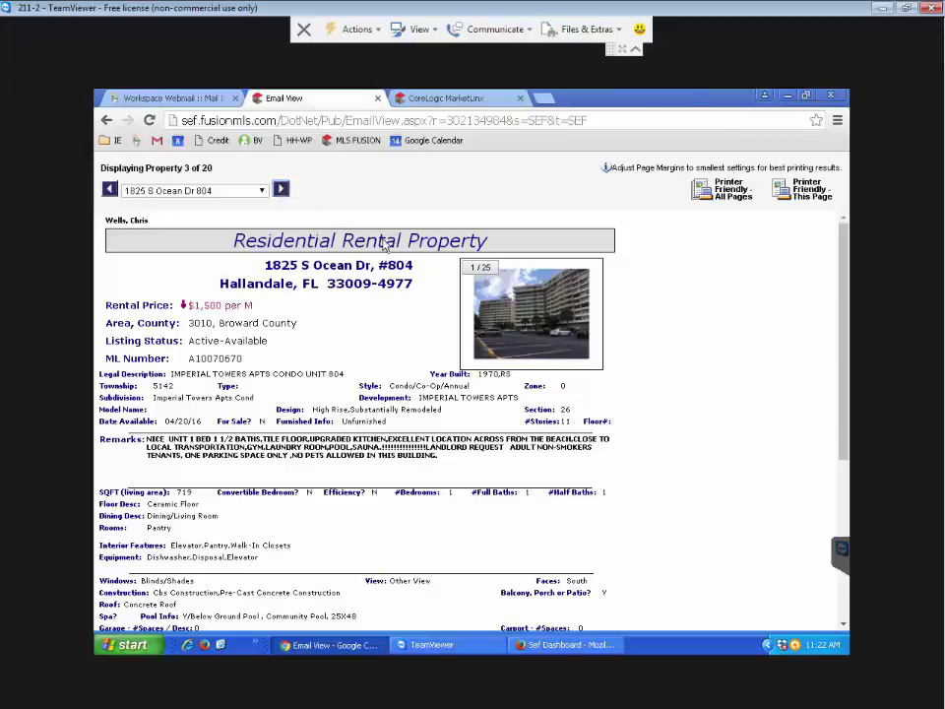
left_click(505, 296)
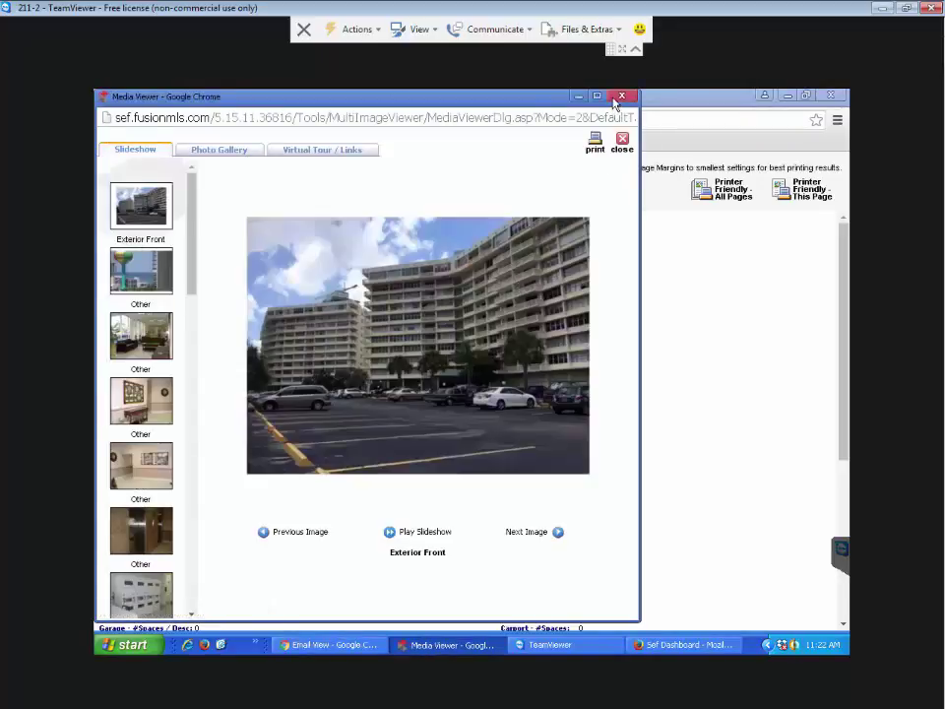
left_click(619, 95)
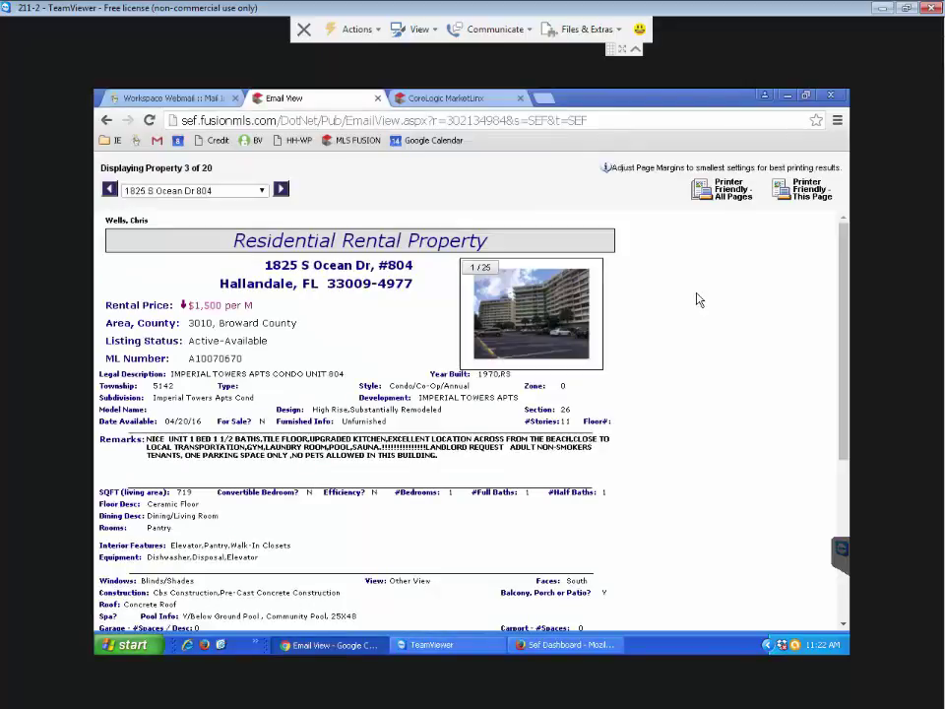